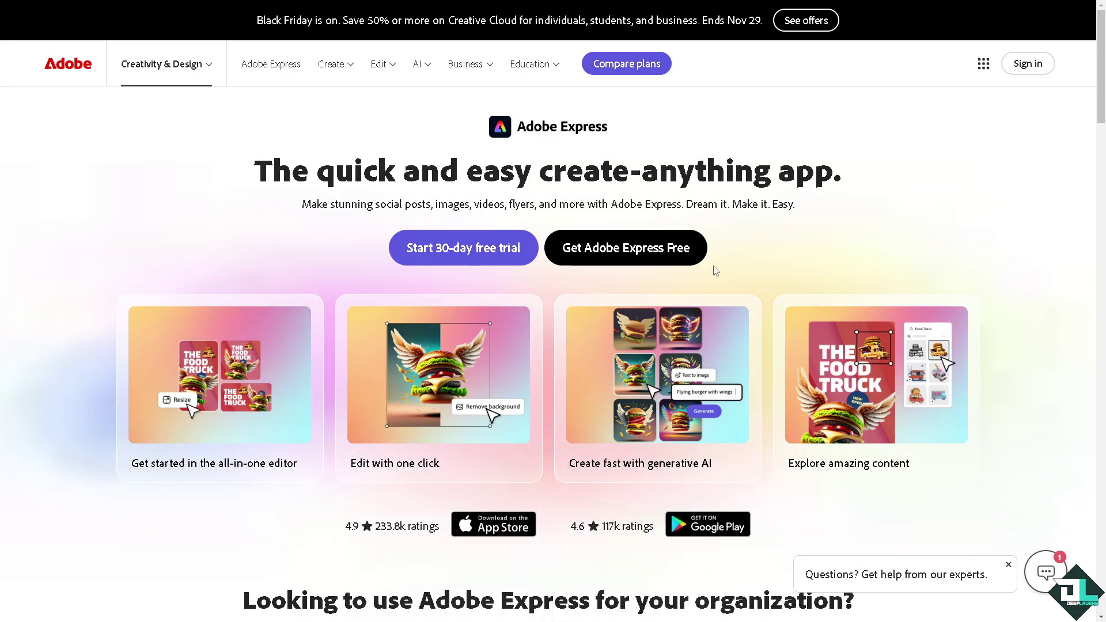
# Choose 'Get Adobe Express Free' on the homepage to reach the sign-in page
pyautogui.click(658, 252)
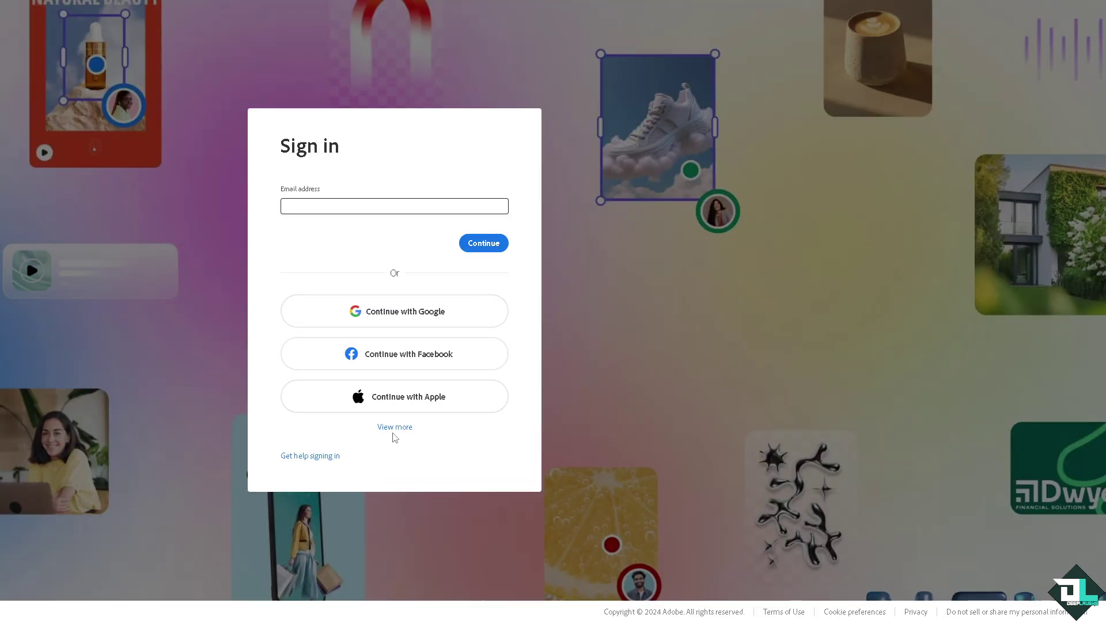
# Sign in via the extra sign-in options and play the first page's video in the ADOBE EXPRESS TOPICS project
pyautogui.click(394, 427)
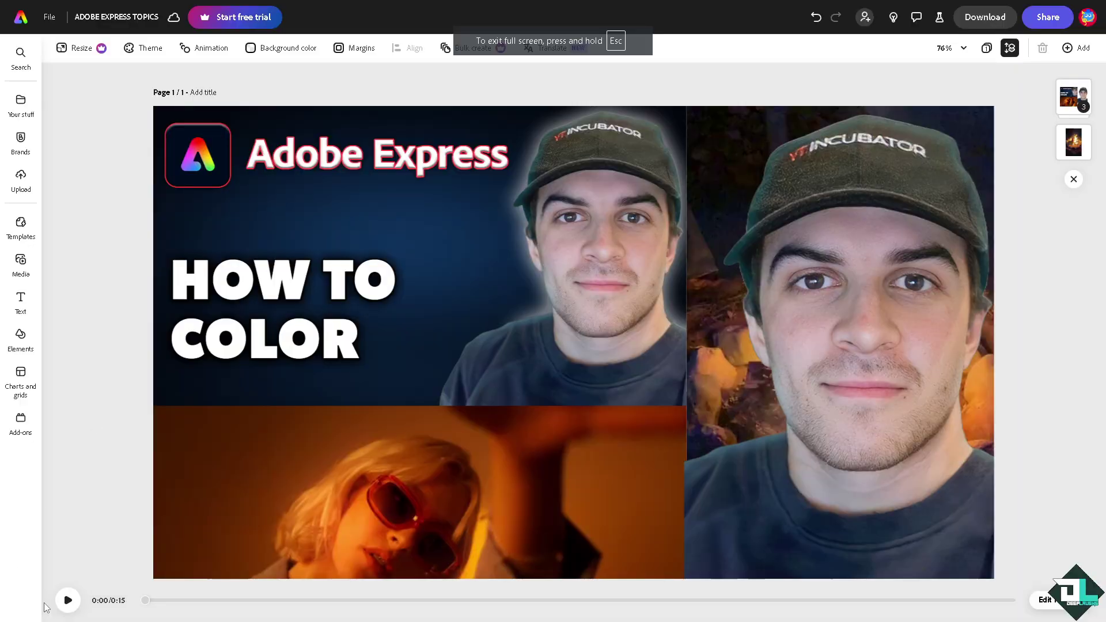
pyautogui.click(69, 600)
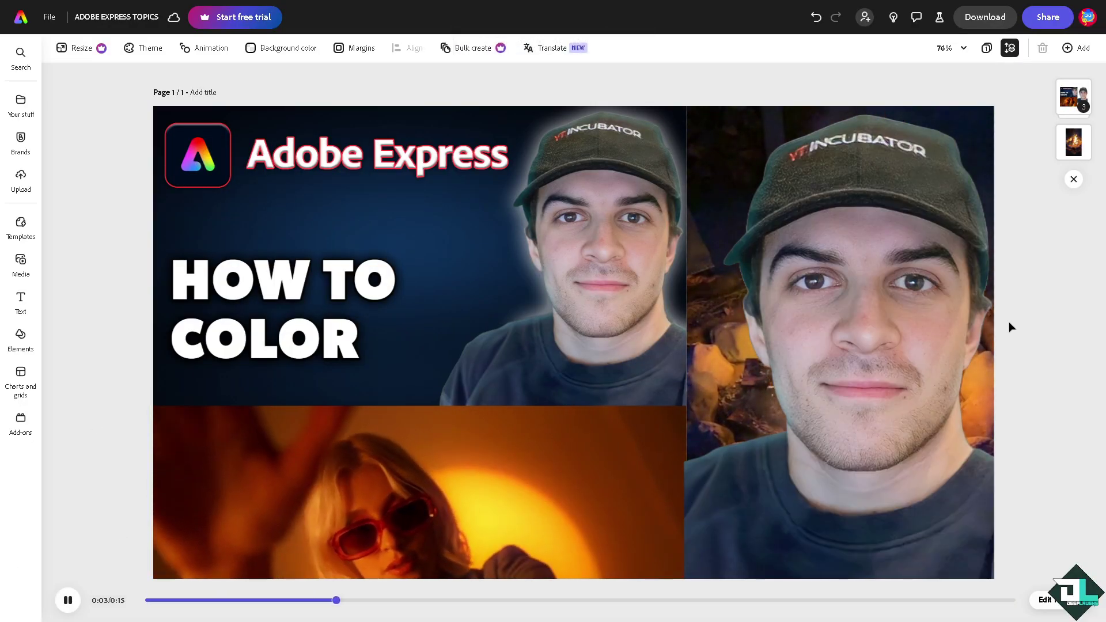
# Add a same-size page and place the recent landscape photo, shrunk, in its top-left corner
pyautogui.click(1083, 48)
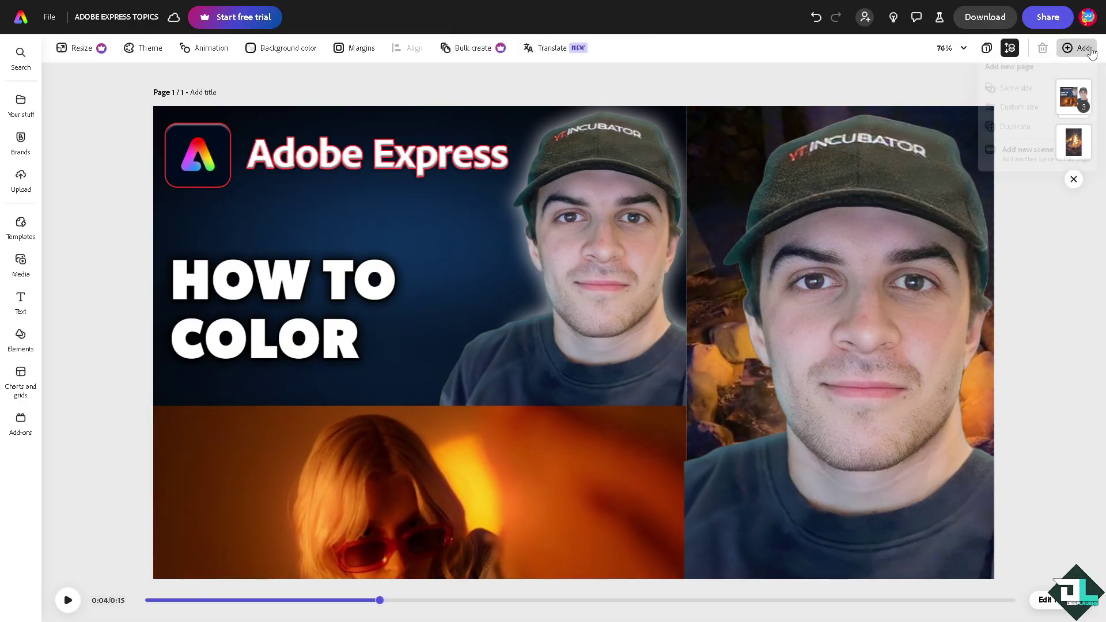
pyautogui.click(1024, 94)
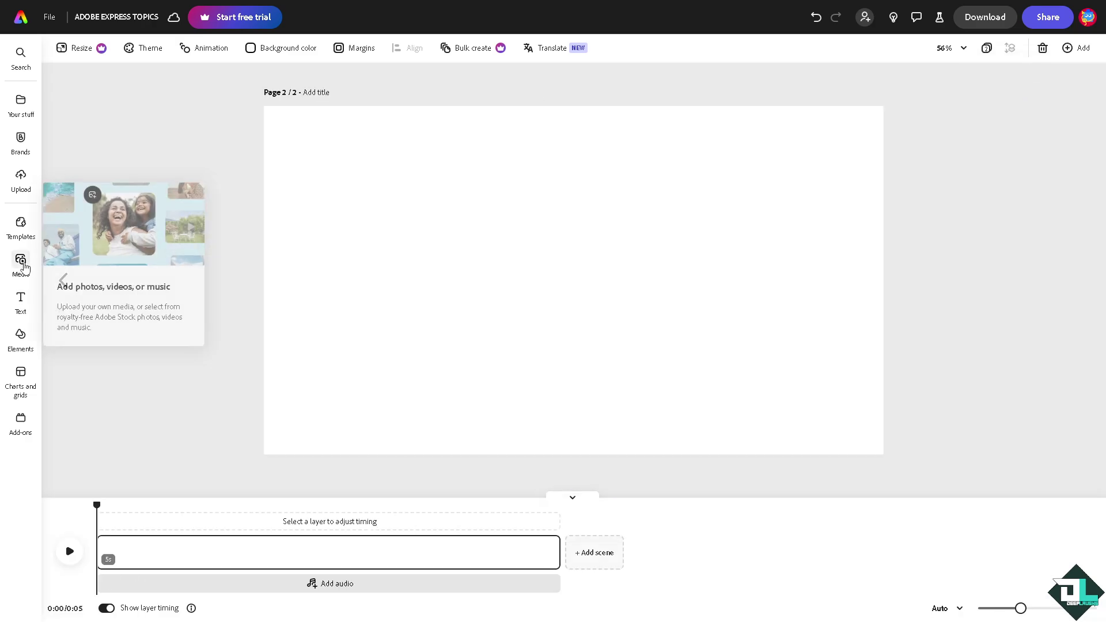
pyautogui.click(20, 263)
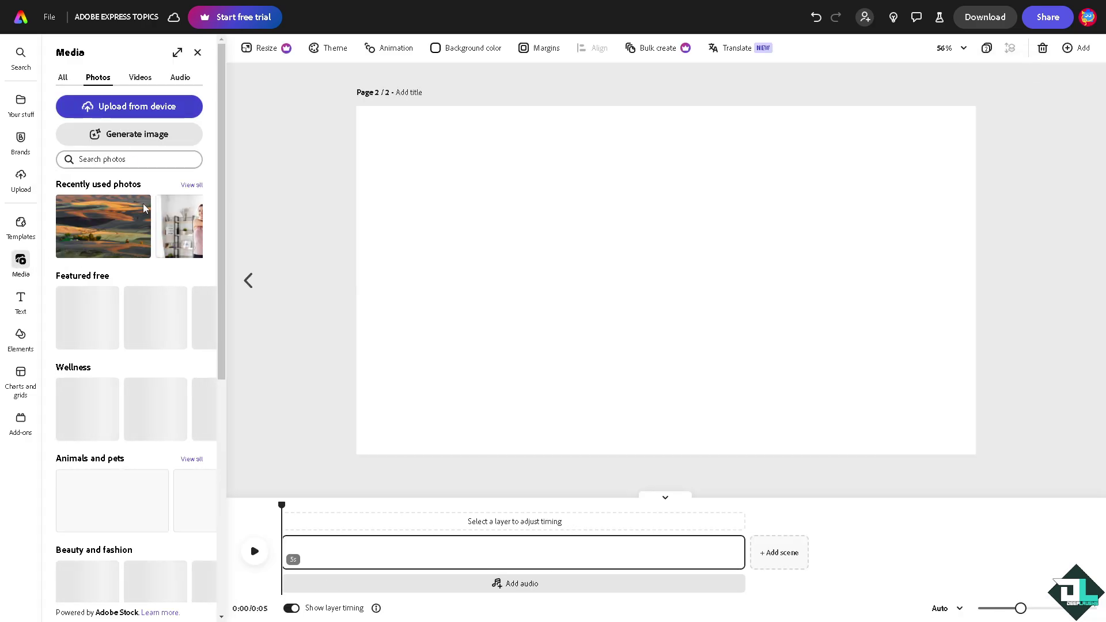
pyautogui.click(104, 227)
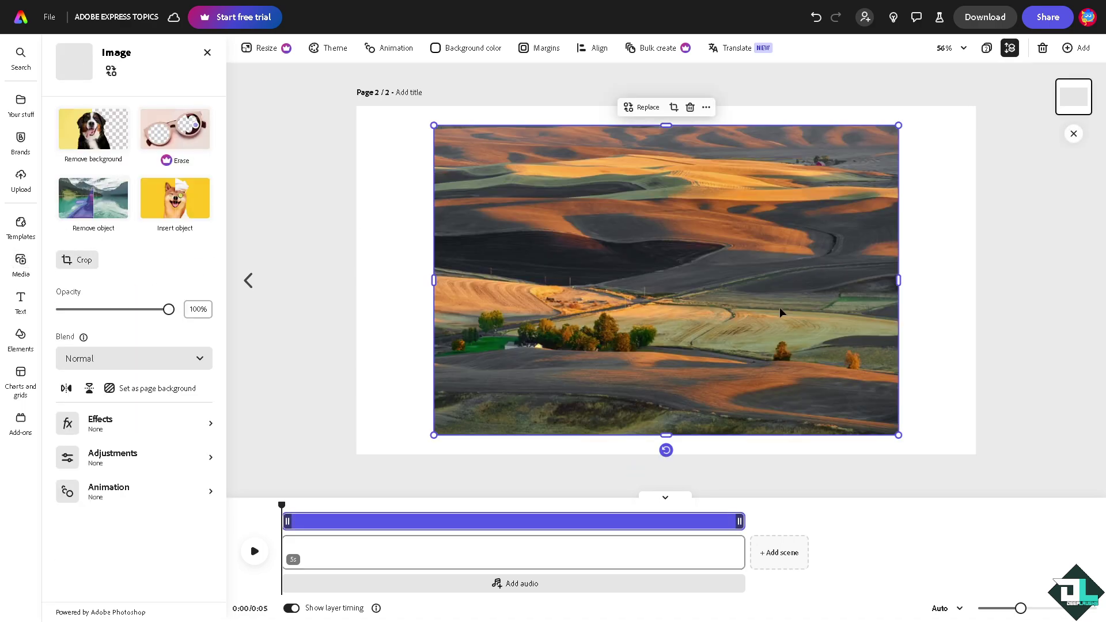
pyautogui.moveTo(899, 435); pyautogui.dragTo(730, 322)
pyautogui.moveTo(607, 250); pyautogui.dragTo(530, 230)
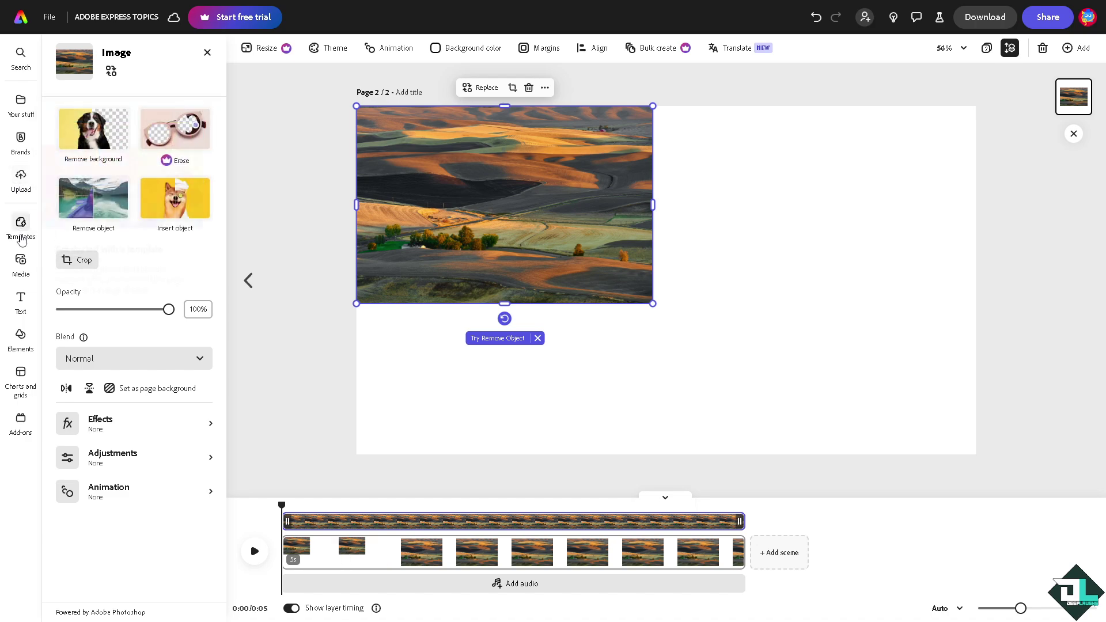
pyautogui.click(20, 301)
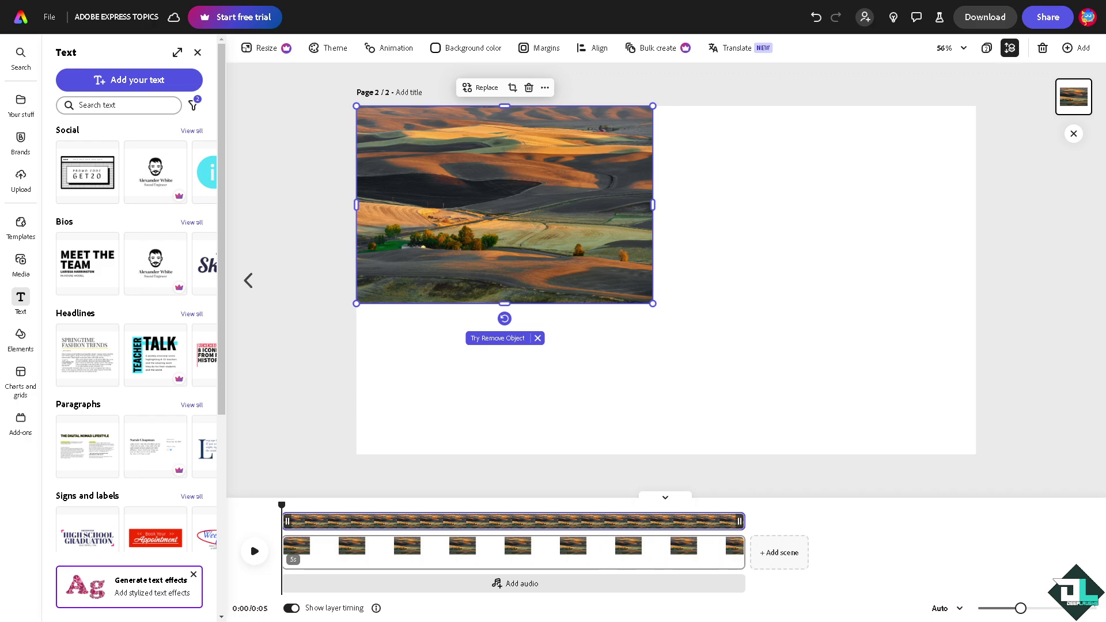
# Add a text box reading 'How to Color in Adobe Express' and move it below the photo
pyautogui.click(129, 80)
pyautogui.click(667, 279)
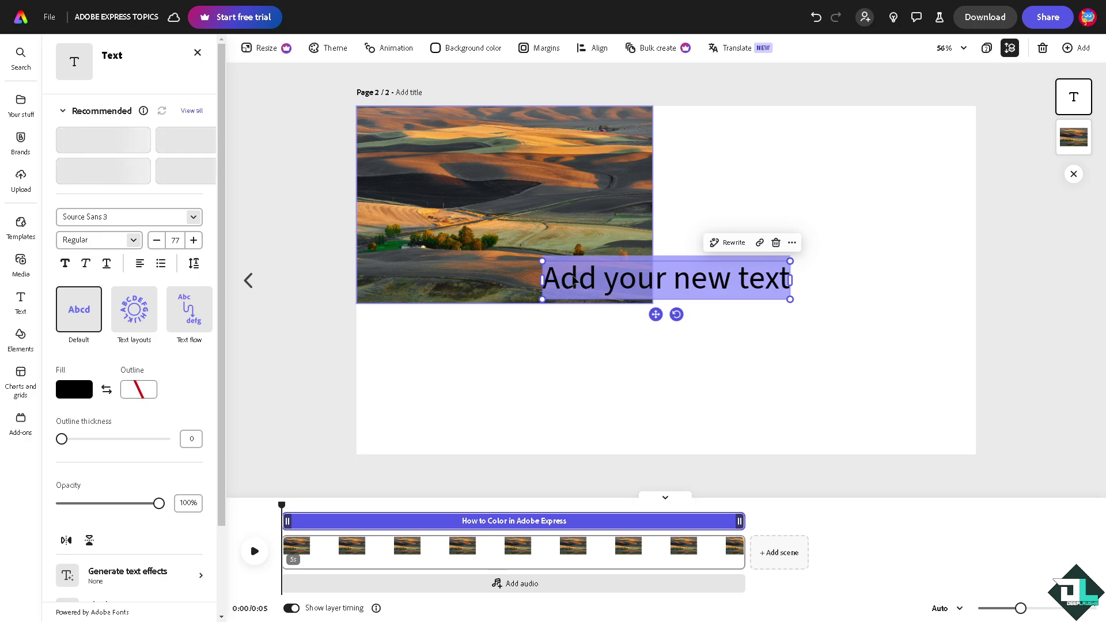
pyautogui.write('How to Color in Adobe Express')
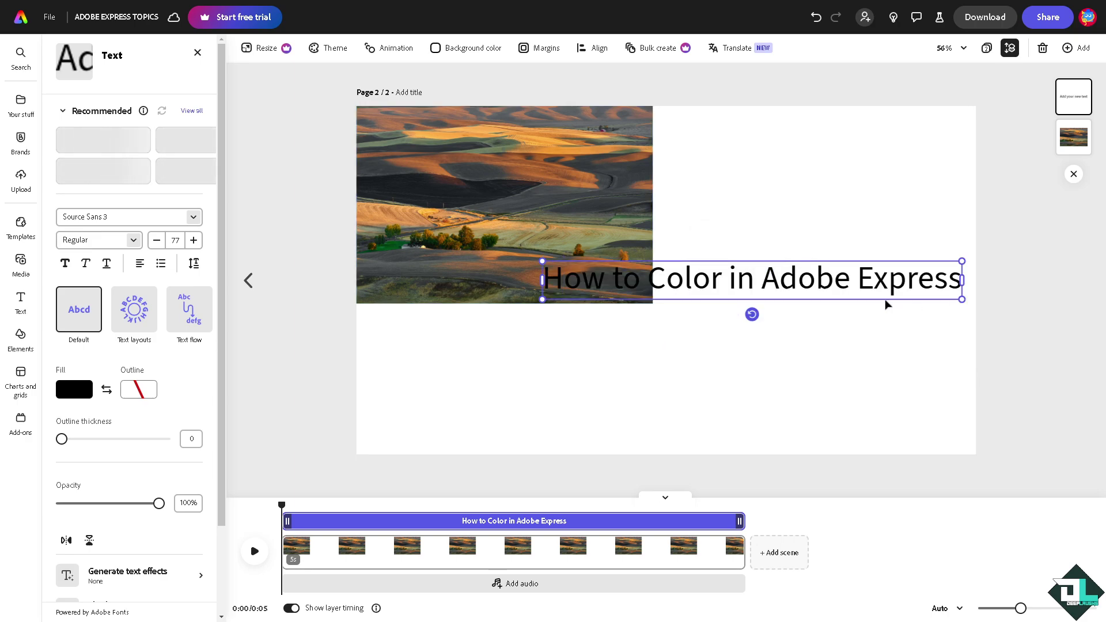
pyautogui.click(787, 372)
pyautogui.moveTo(769, 279)
pyautogui.mouseDown()
pyautogui.moveTo(678, 345)
pyautogui.moveTo(601, 349)
pyautogui.mouseUp()
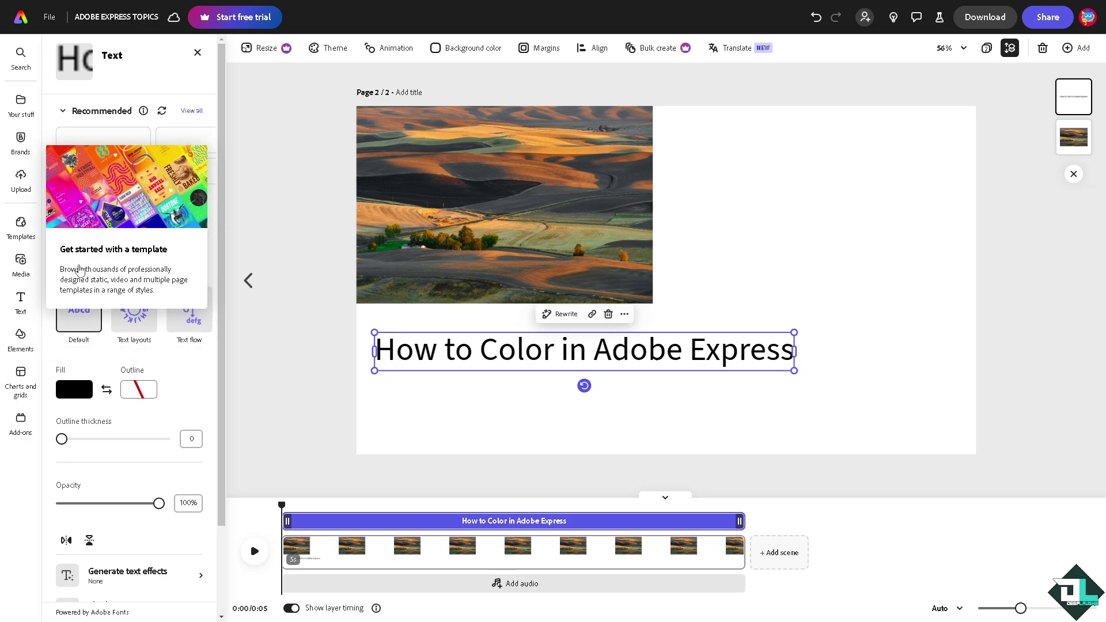
pyautogui.click(21, 337)
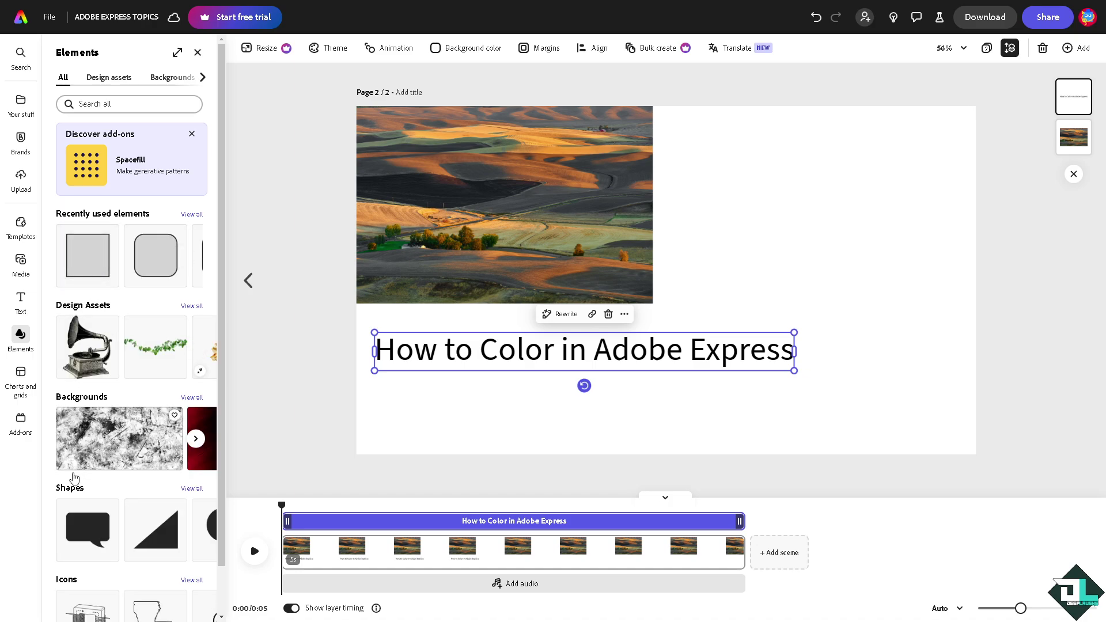
# Place a black speech-bubble shape beside the landscape photo and deselect it
pyautogui.click(87, 528)
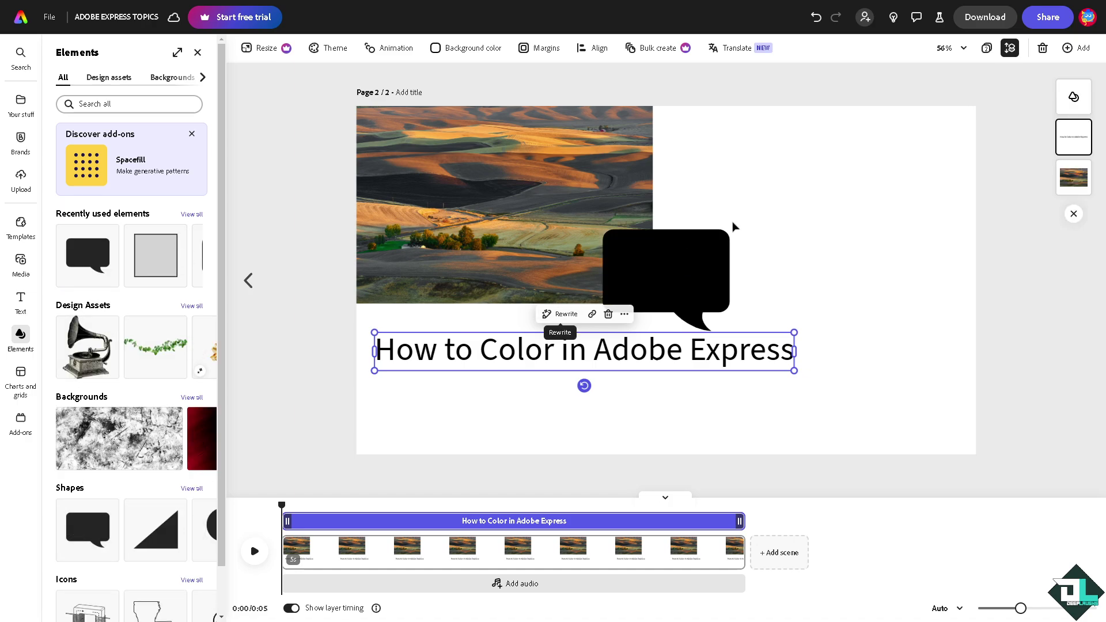
pyautogui.moveTo(709, 259); pyautogui.dragTo(782, 203)
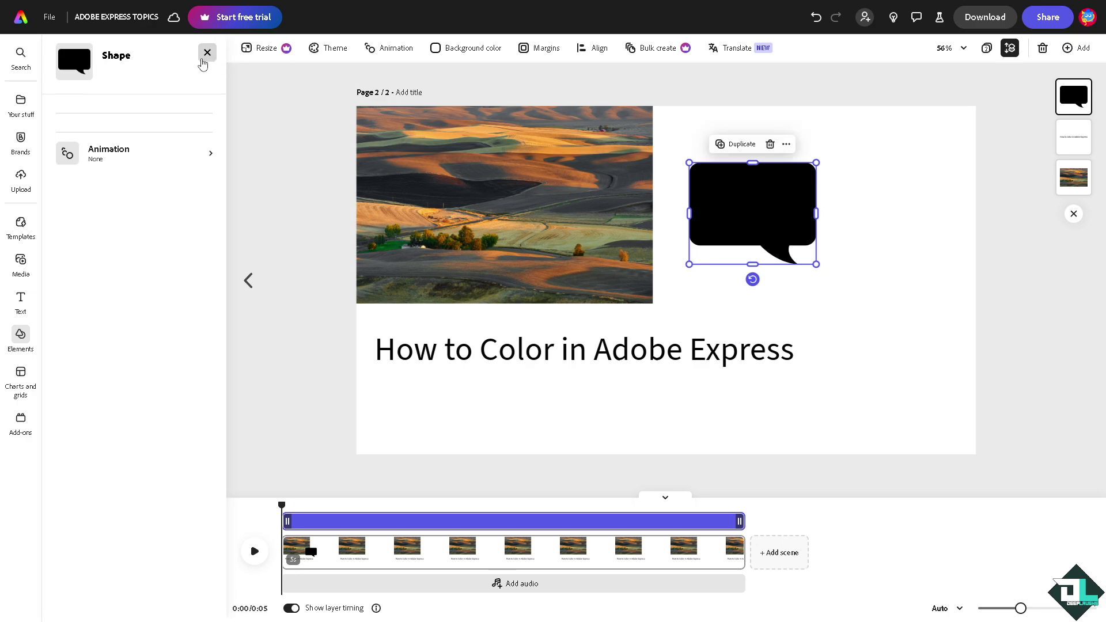
pyautogui.click(251, 179)
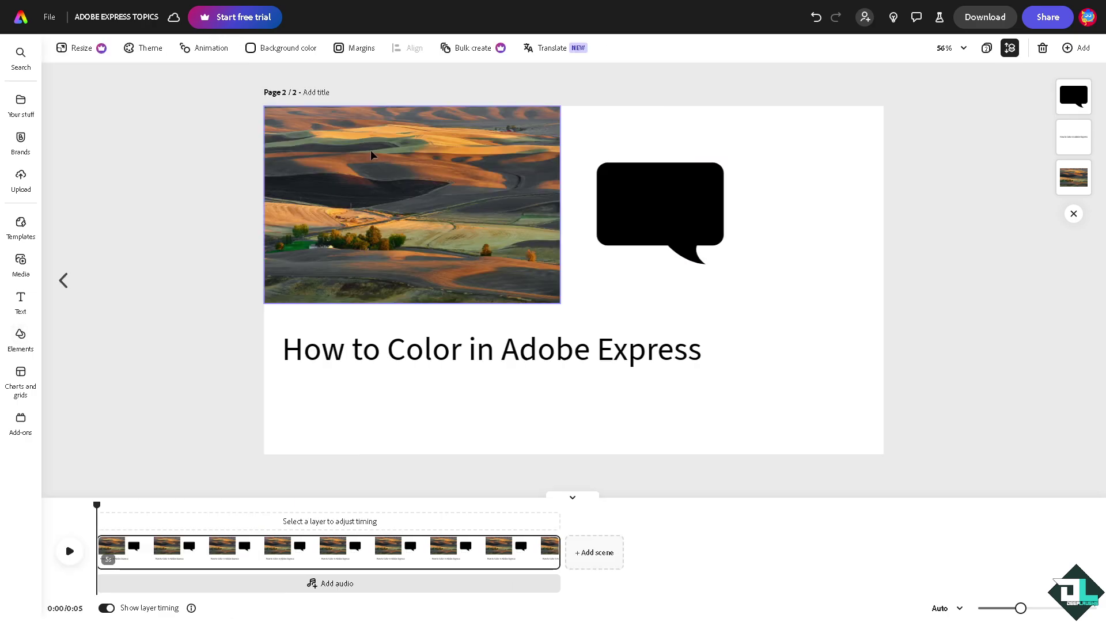
# Select the landscape photo and preview Basic effects such as grayscale and darken
pyautogui.click(375, 156)
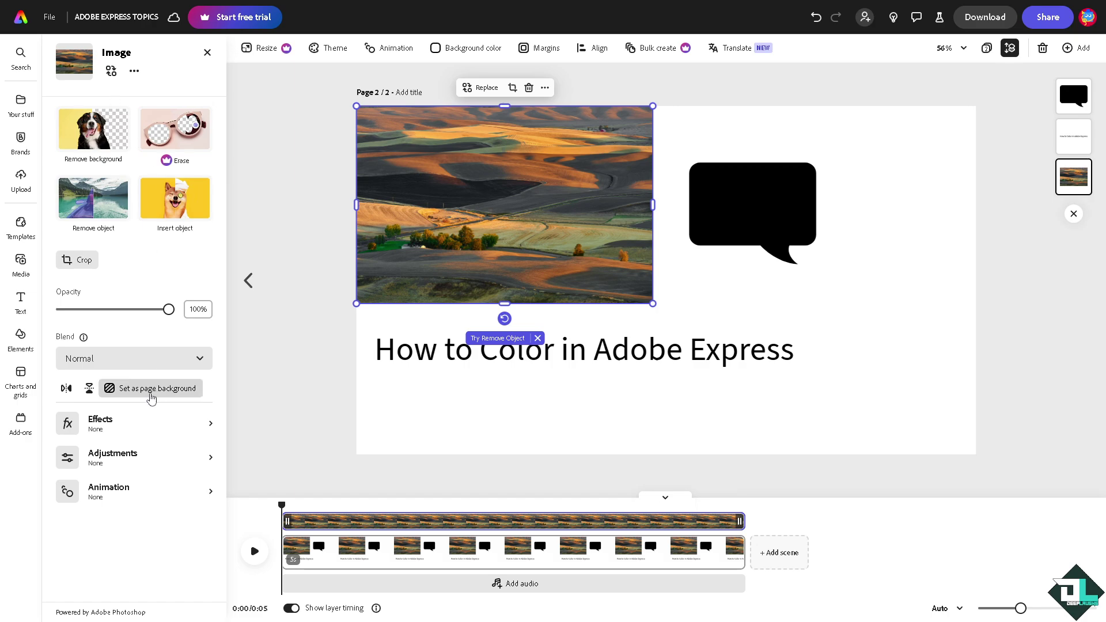
pyautogui.click(134, 424)
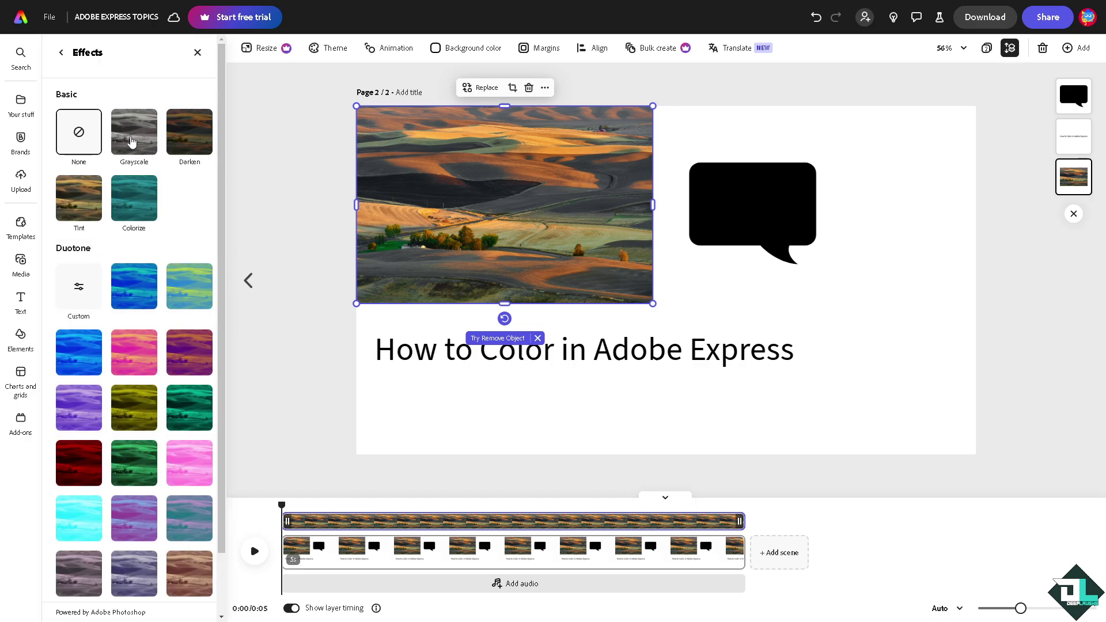
pyautogui.click(135, 141)
pyautogui.click(205, 139)
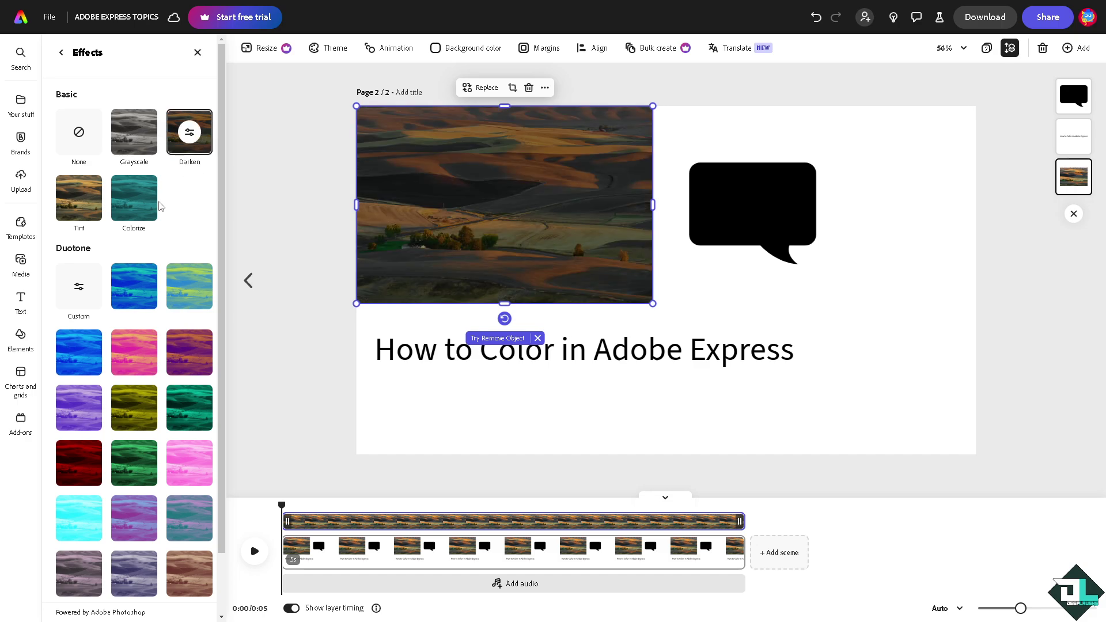
pyautogui.click(133, 199)
pyautogui.click(78, 198)
# Preview blue, yellow-blue, purple, green, cyan, grey and brown duotones, ending on the pink duotone
pyautogui.click(134, 285)
pyautogui.click(189, 286)
pyautogui.click(133, 352)
pyautogui.scroll(-1, 129, 355)
pyautogui.click(79, 295)
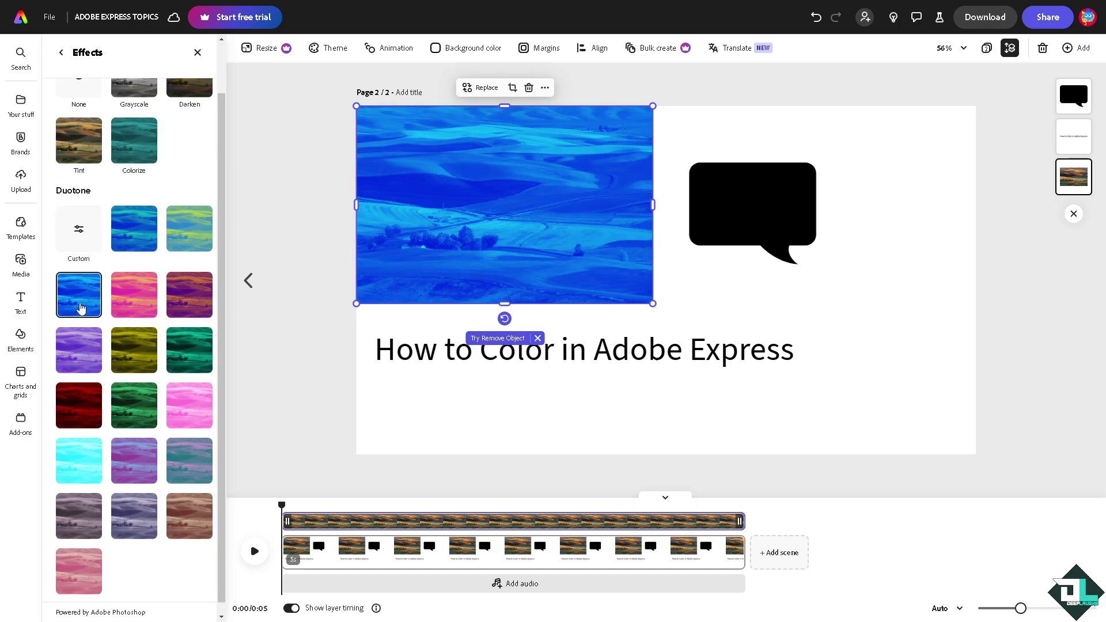
pyautogui.click(189, 295)
pyautogui.click(134, 351)
pyautogui.click(79, 350)
pyautogui.click(134, 405)
pyautogui.click(189, 404)
pyautogui.click(189, 460)
pyautogui.click(78, 460)
pyautogui.click(78, 516)
pyautogui.click(134, 516)
pyautogui.click(189, 515)
pyautogui.click(78, 571)
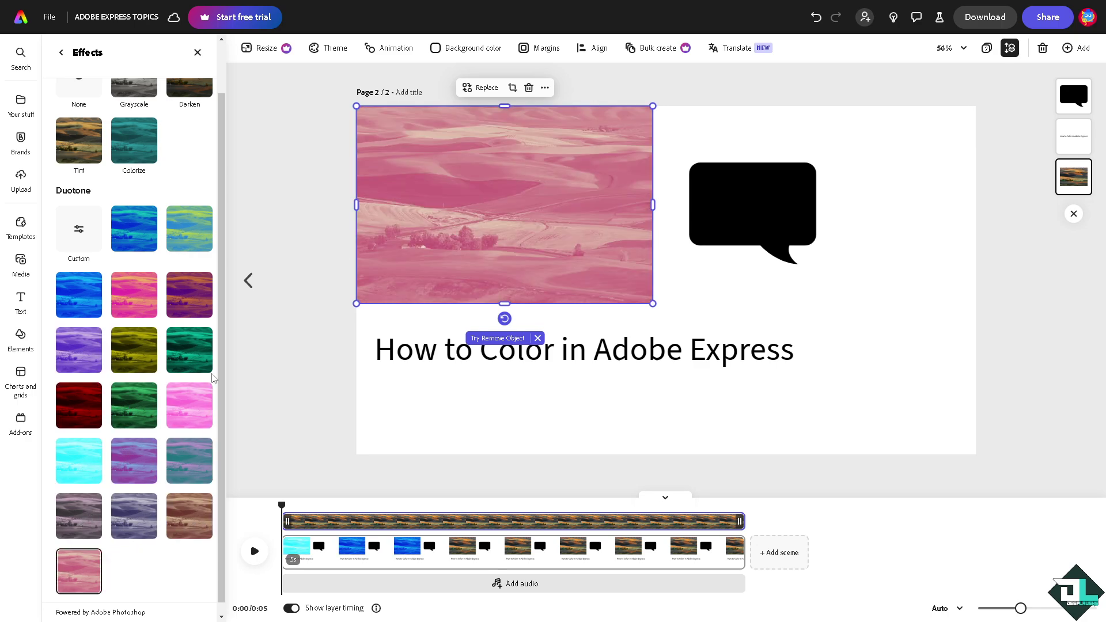
# Try several custom duotone shadow colours, then set the effect to None to restore the photo's original colours
pyautogui.click(79, 229)
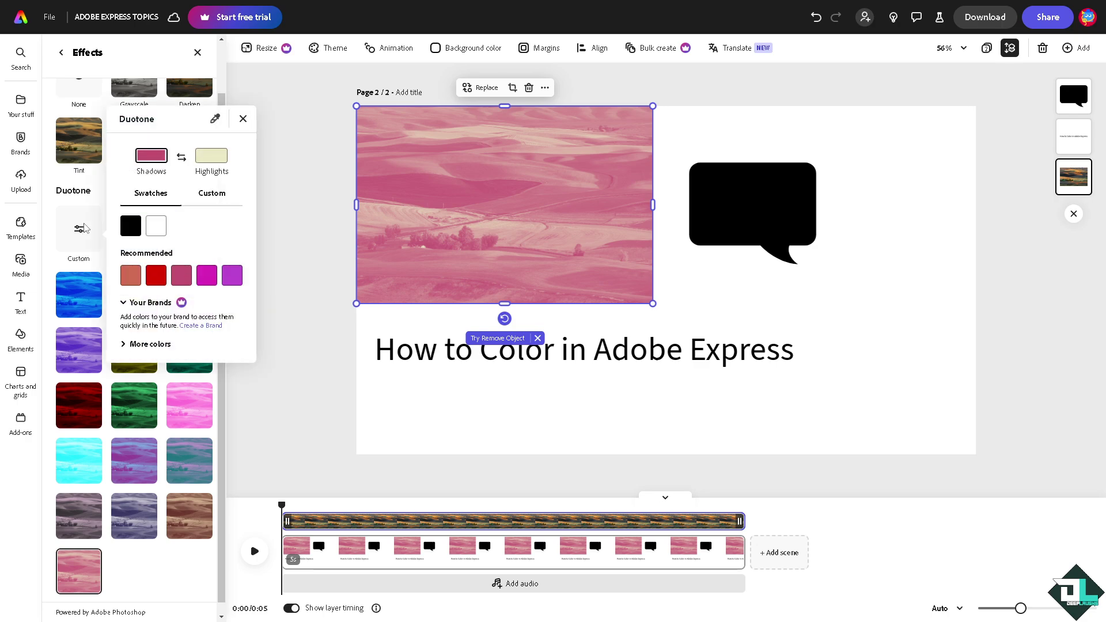
pyautogui.click(130, 275)
pyautogui.click(180, 275)
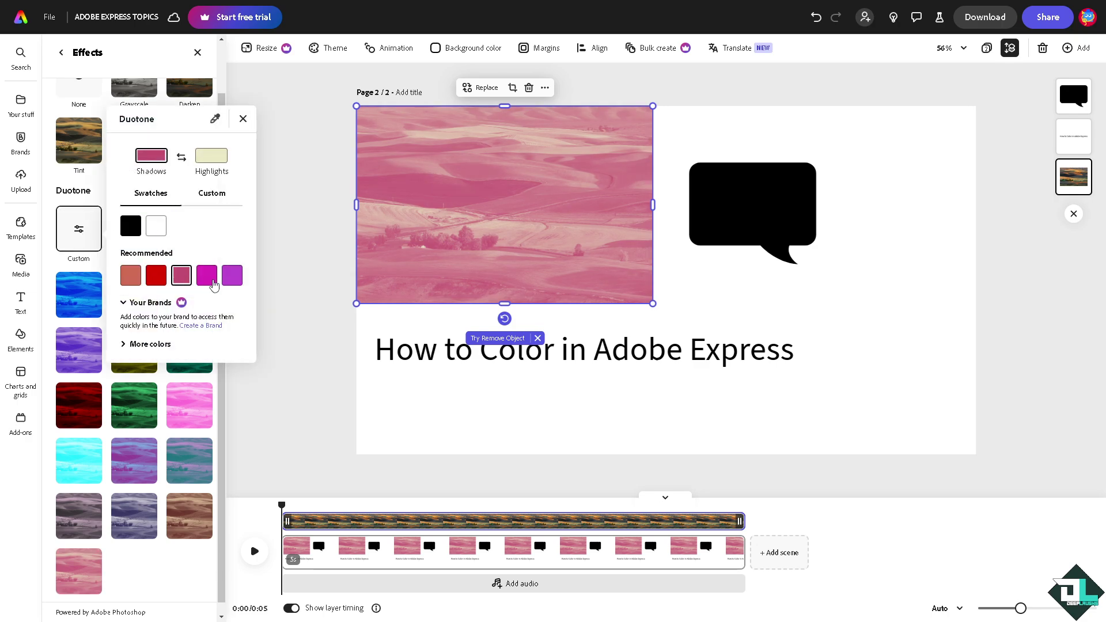
pyautogui.click(207, 276)
pyautogui.click(150, 343)
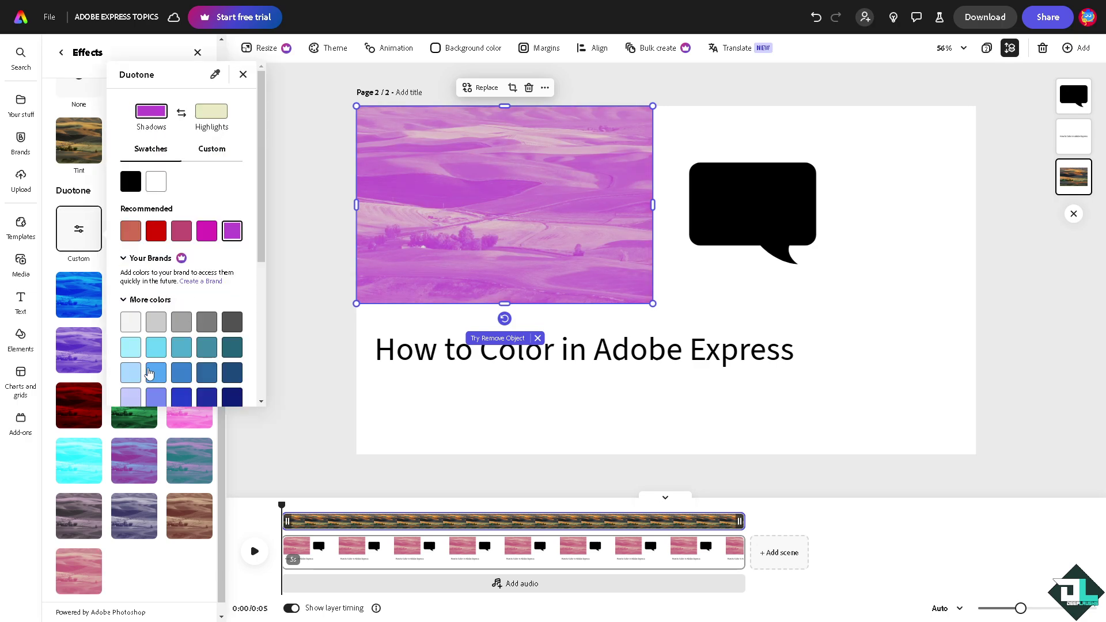
pyautogui.click(156, 373)
pyautogui.click(181, 348)
pyautogui.click(231, 396)
pyautogui.click(206, 372)
pyautogui.click(205, 323)
pyautogui.click(130, 347)
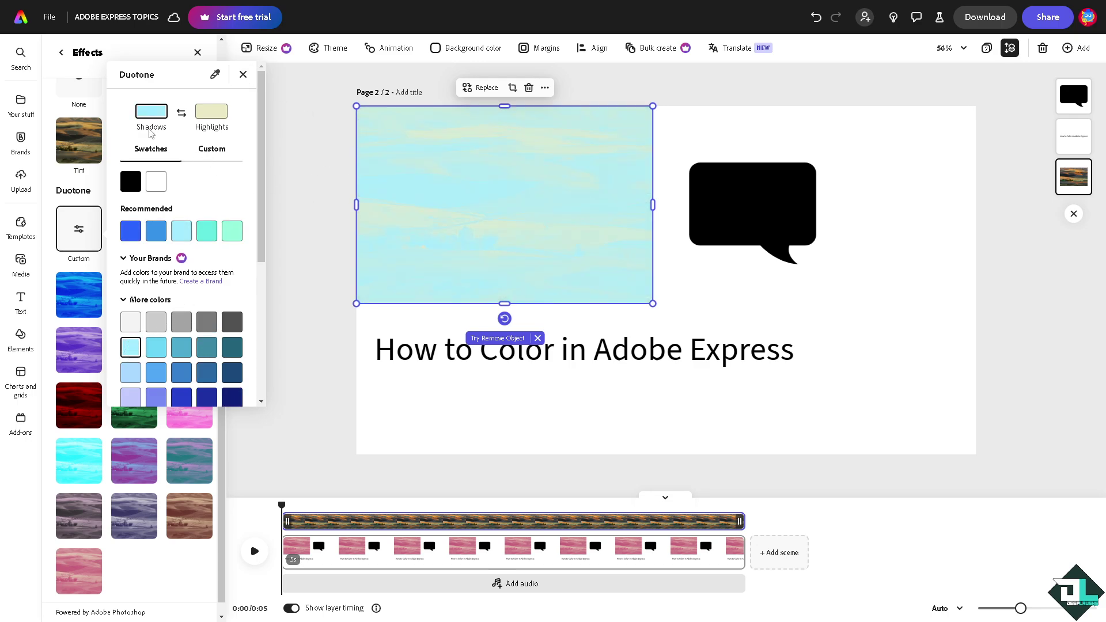
pyautogui.click(79, 110)
pyautogui.scroll(2, 83, 131)
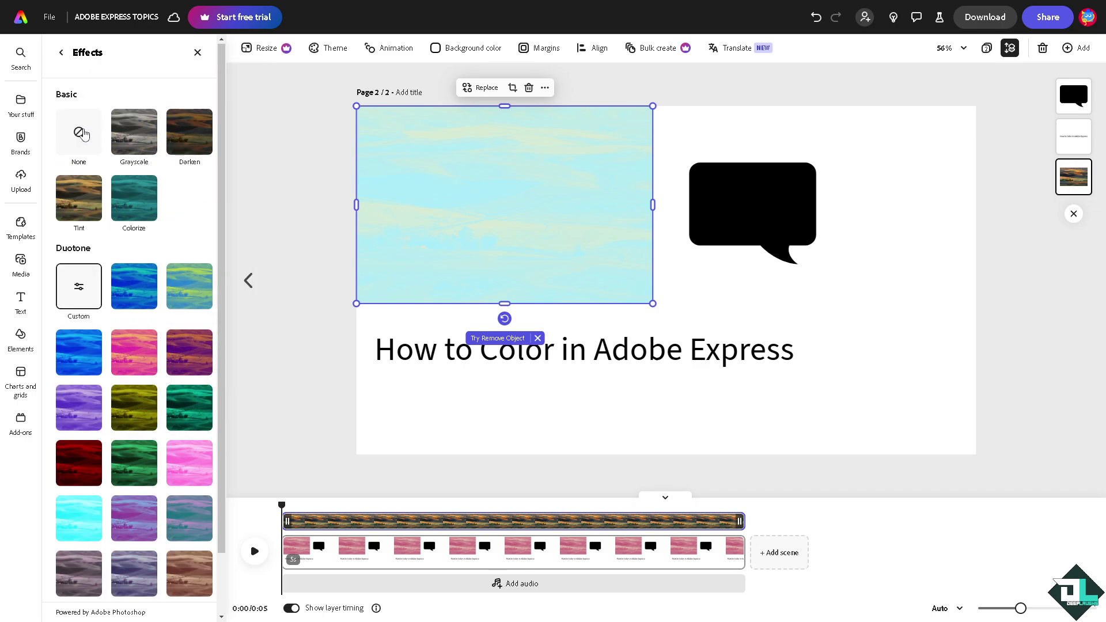
pyautogui.click(78, 134)
# Select the speech bubble and try dark green, light blue, teal, blue and purple fills
pyautogui.click(752, 203)
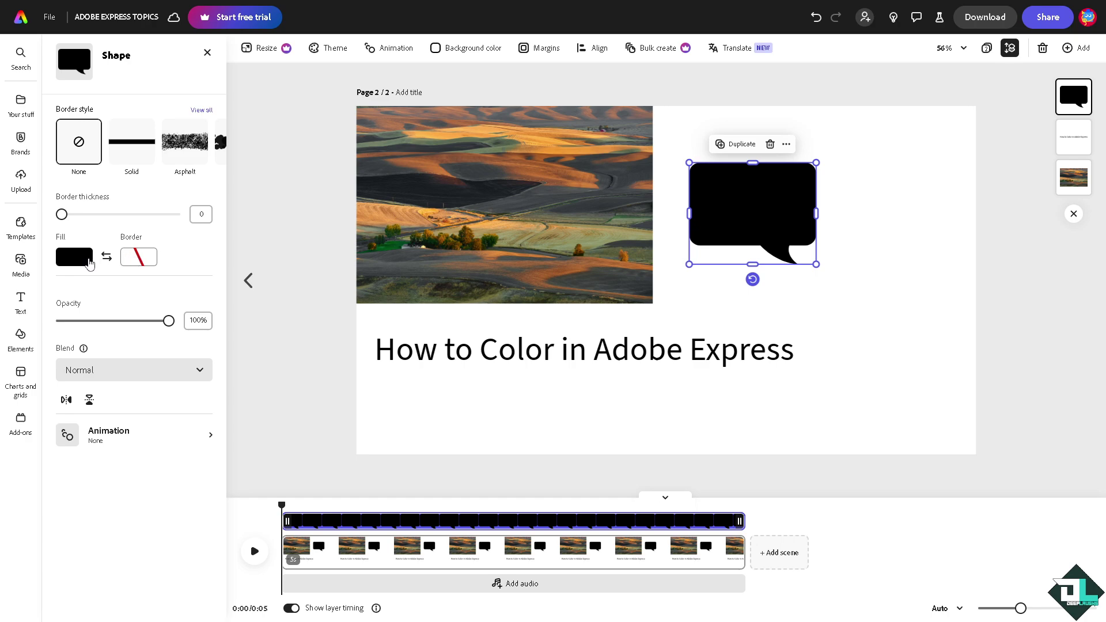
pyautogui.click(76, 258)
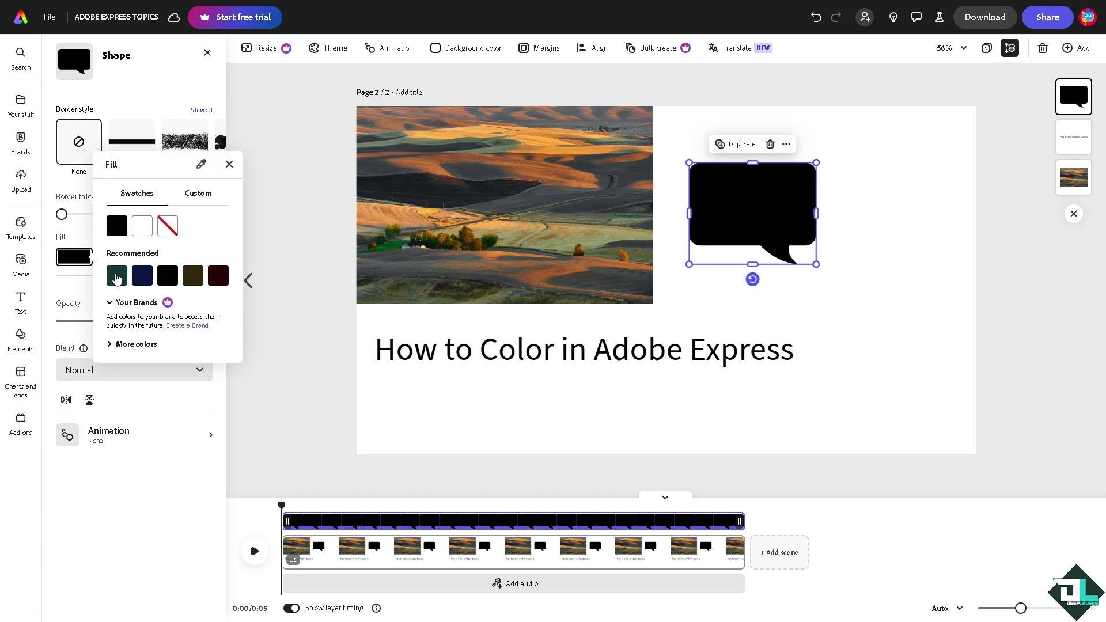
pyautogui.click(117, 275)
pyautogui.click(123, 344)
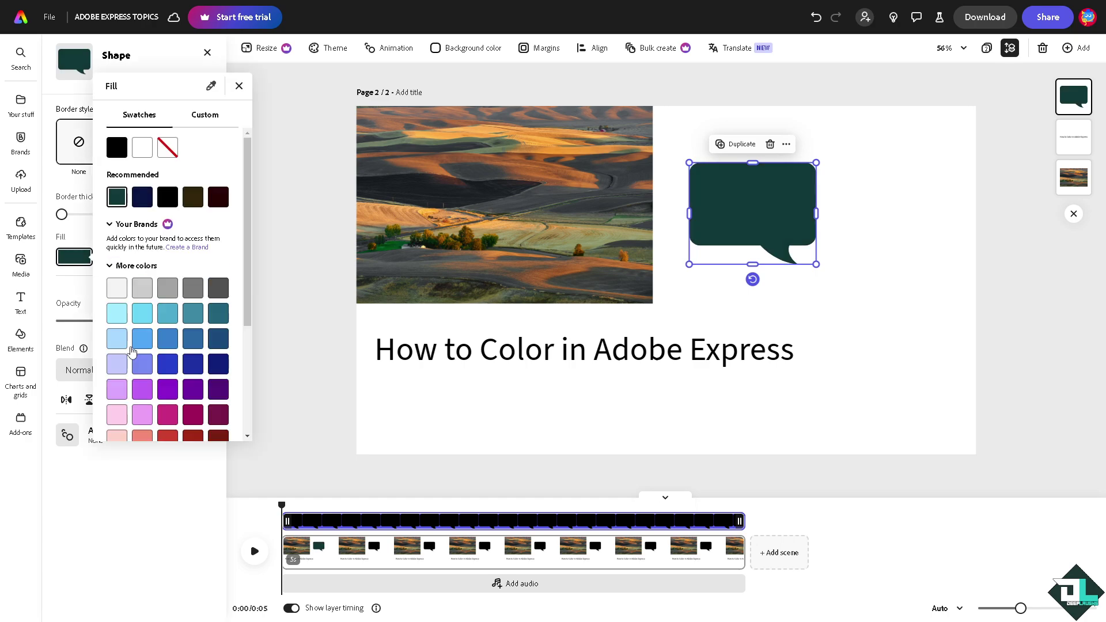
pyautogui.click(168, 314)
pyautogui.click(219, 314)
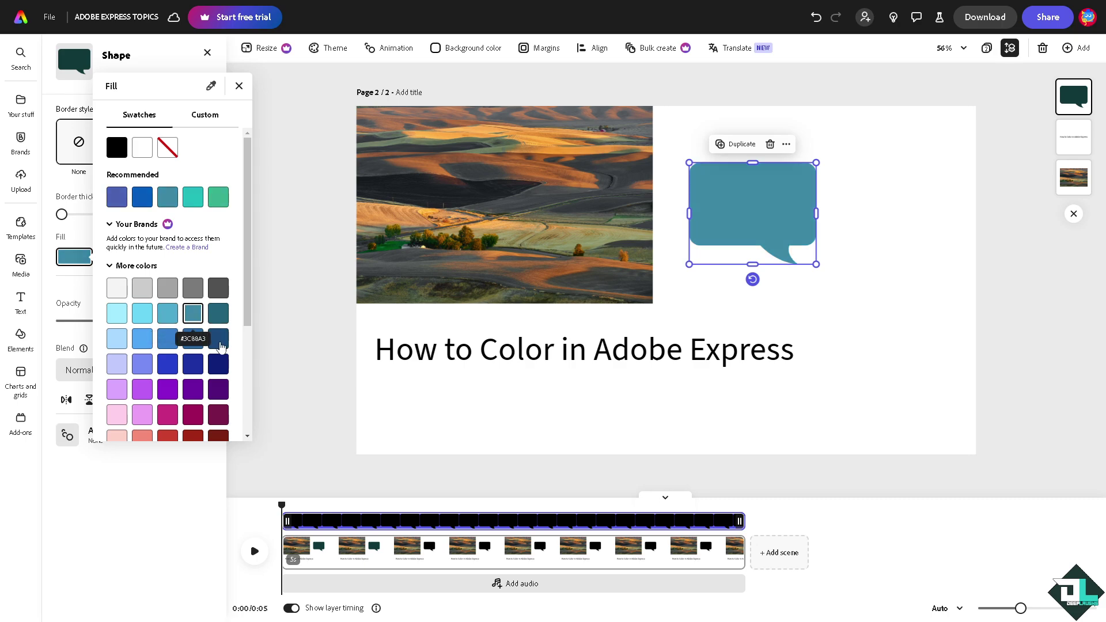
pyautogui.click(218, 339)
pyautogui.click(142, 364)
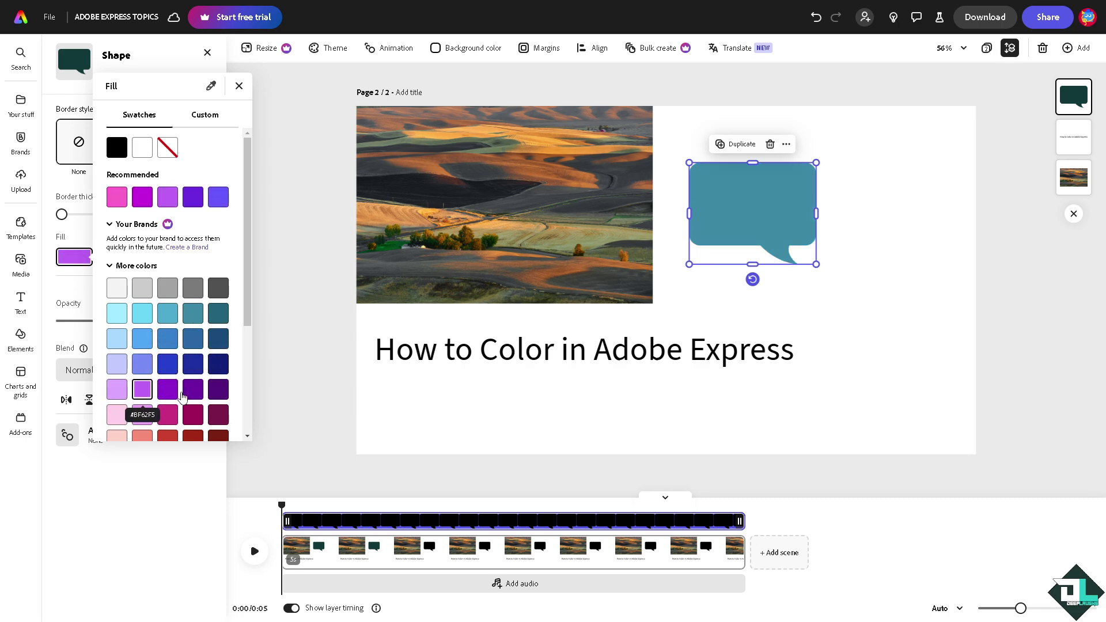
pyautogui.click(193, 390)
pyautogui.scroll(-3, 207, 398)
# Try brown, yellow-green, lime, mint and dark green fills, ending on navy blue
pyautogui.click(218, 349)
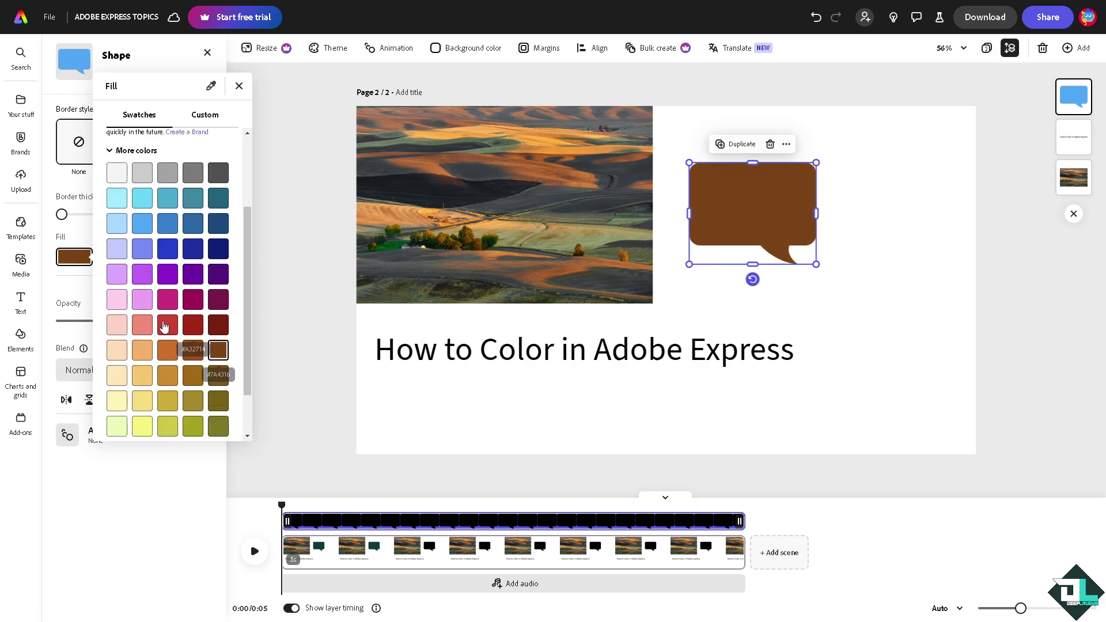
pyautogui.click(192, 376)
pyautogui.click(116, 425)
pyautogui.click(167, 425)
pyautogui.scroll(-1, 216, 375)
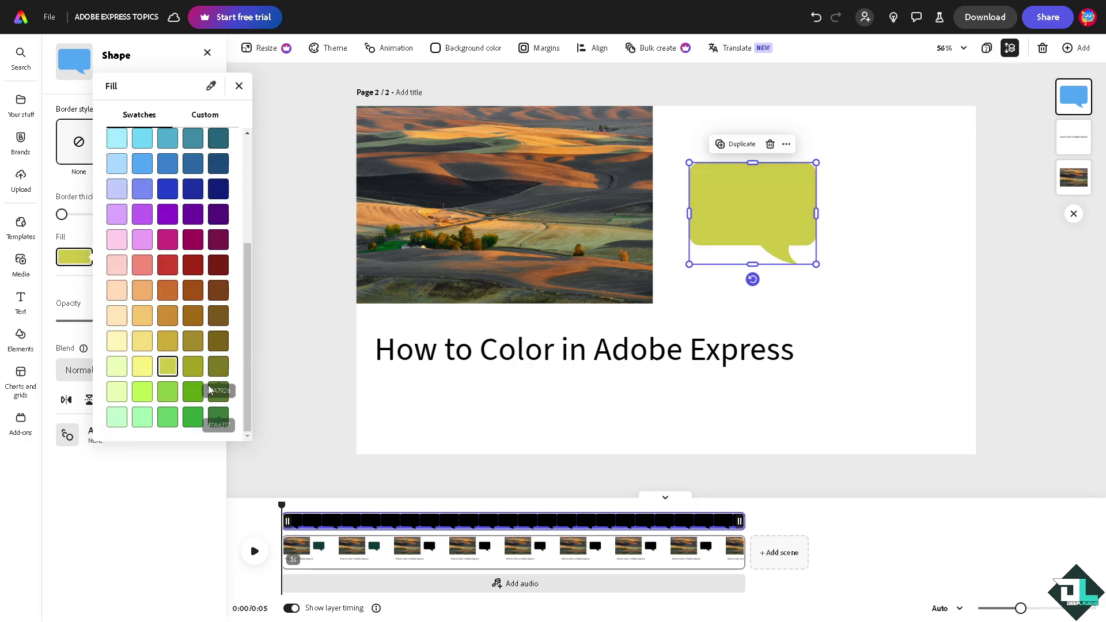
pyautogui.click(218, 392)
pyautogui.click(142, 391)
pyautogui.click(117, 418)
pyautogui.click(218, 417)
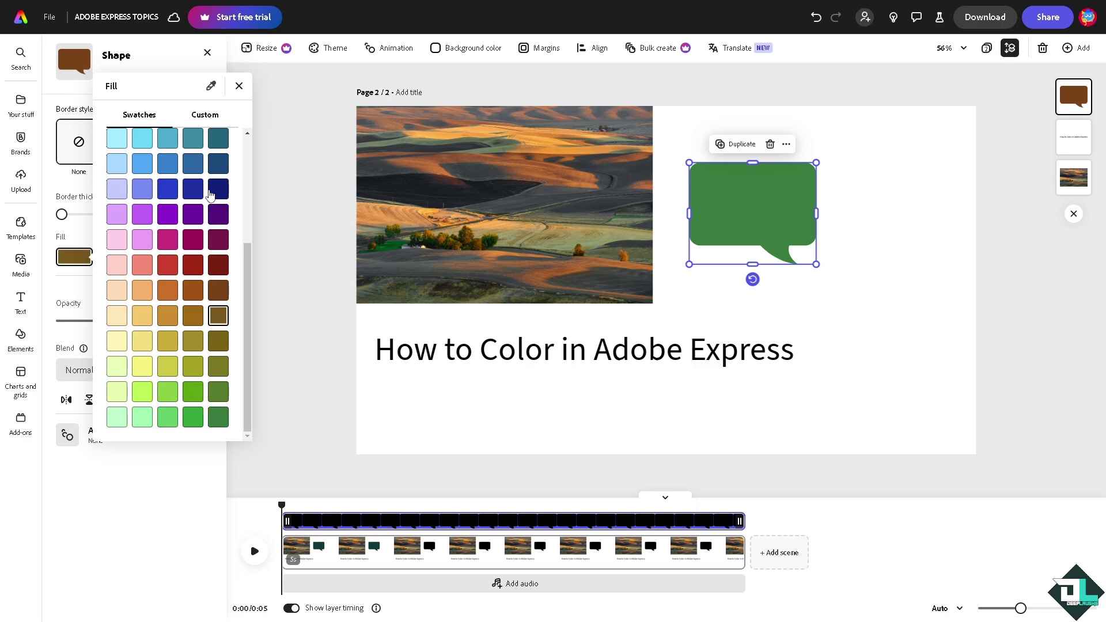
pyautogui.click(218, 189)
# Tune a custom fill through lime green and purple to a dark teal-blue for the speech bubble
pyautogui.click(205, 114)
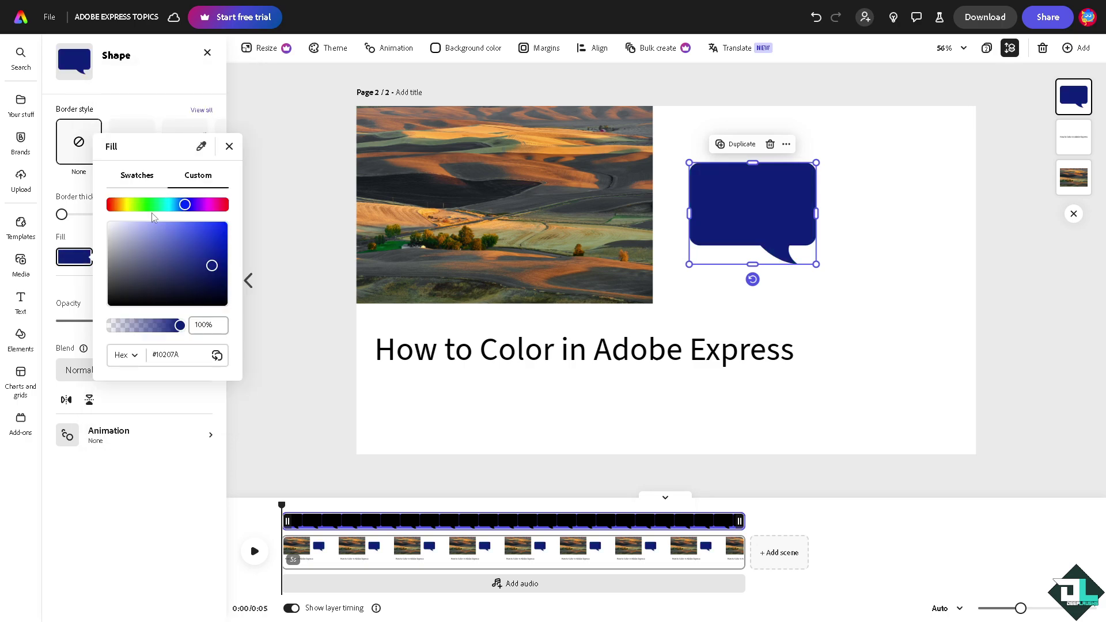
pyautogui.click(131, 204)
pyautogui.moveTo(212, 264)
pyautogui.mouseDown()
pyautogui.moveTo(214, 251)
pyautogui.moveTo(146, 249)
pyautogui.mouseUp()
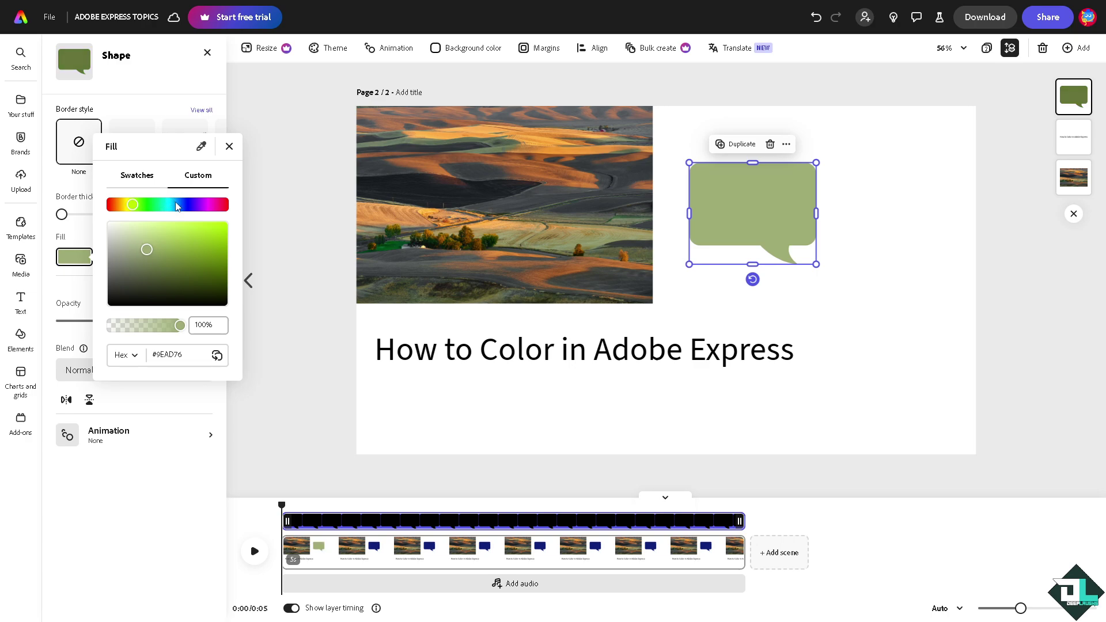
pyautogui.click(207, 204)
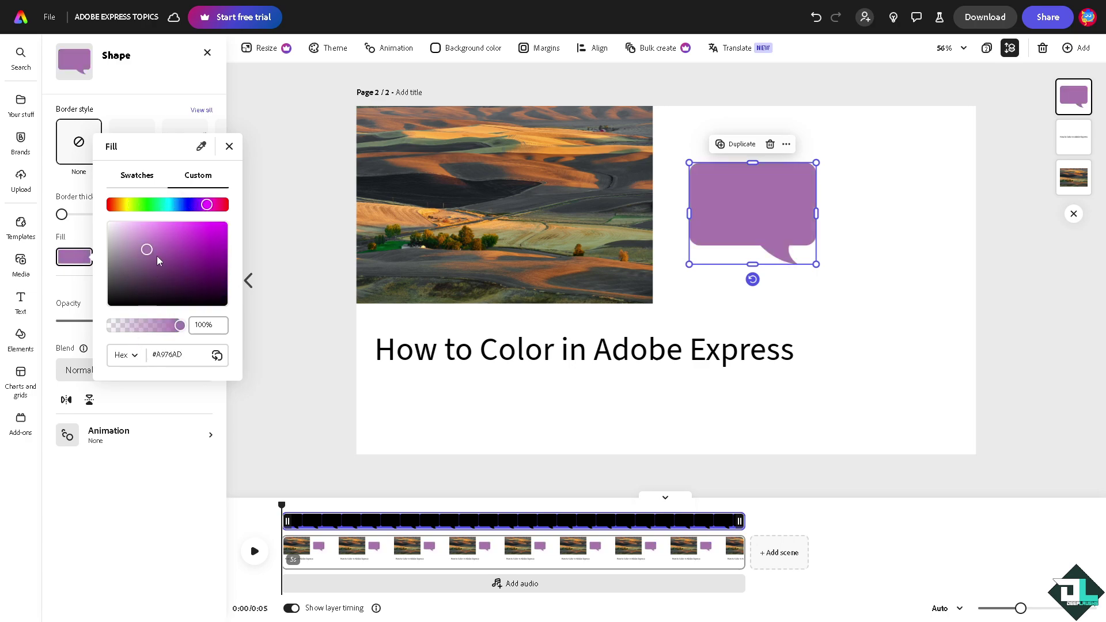
pyautogui.moveTo(147, 250); pyautogui.dragTo(198, 273)
pyautogui.moveTo(207, 205)
pyautogui.mouseDown()
pyautogui.moveTo(170, 205)
pyautogui.moveTo(182, 205)
pyautogui.mouseUp()
pyautogui.click(385, 383)
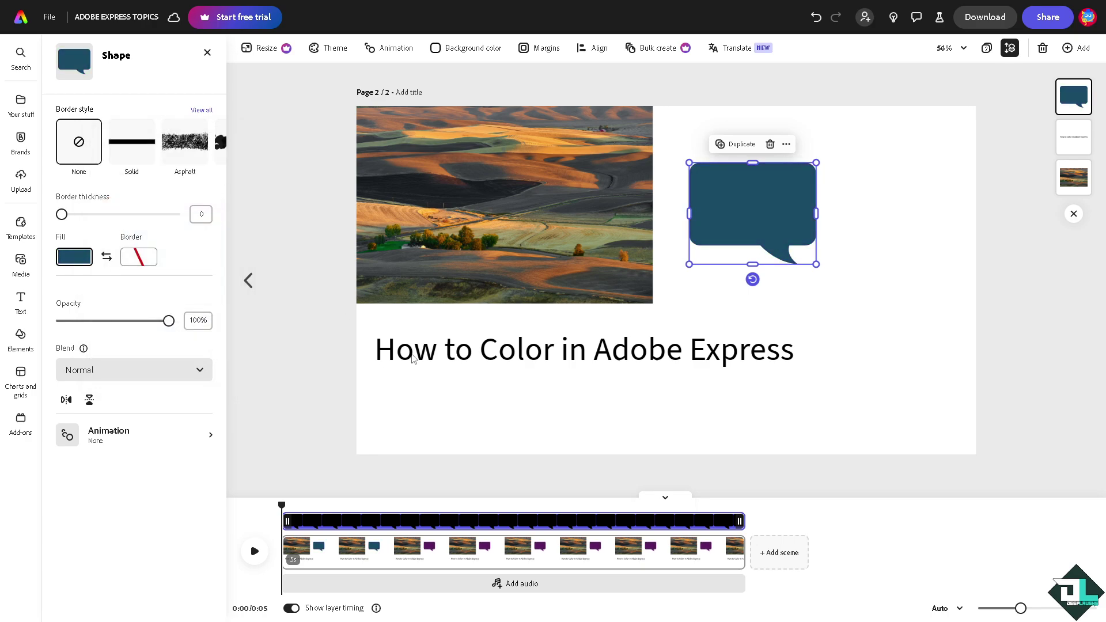
# Edit the title, widen its text box and select the whole title text
pyautogui.click(412, 353)
pyautogui.doubleClick(413, 353)
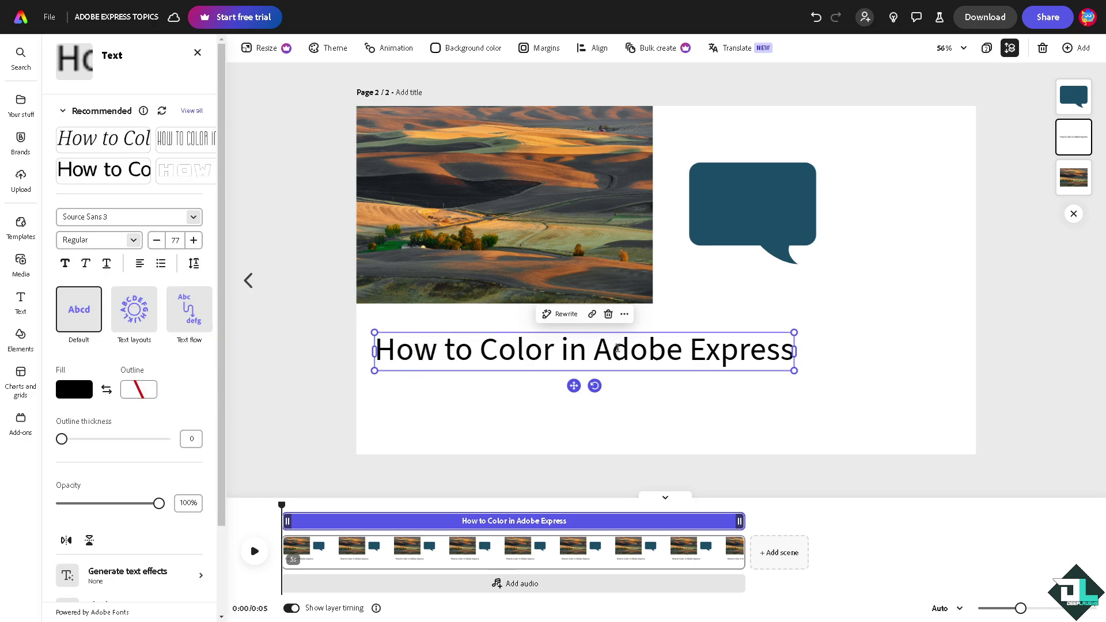
pyautogui.moveTo(795, 350); pyautogui.dragTo(881, 272)
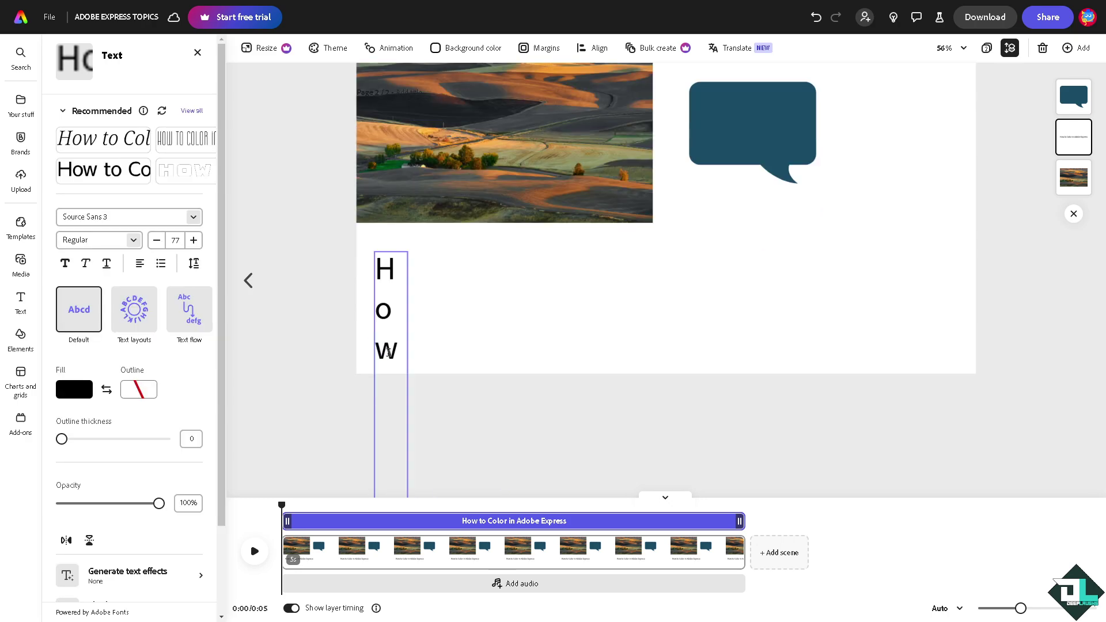
pyautogui.doubleClick(741, 269)
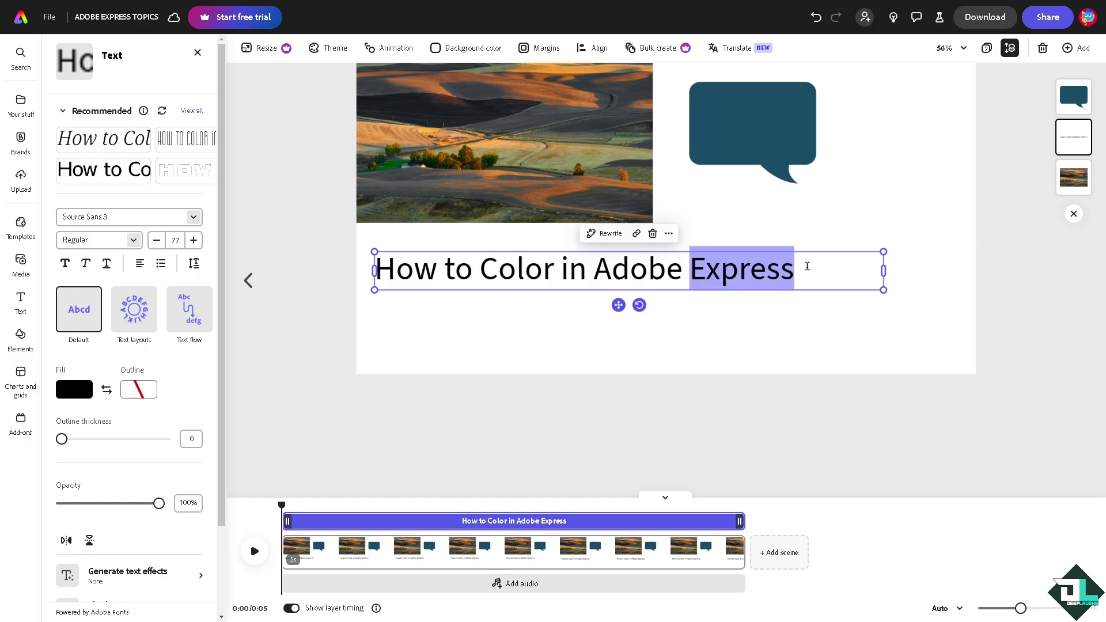
pyautogui.click(804, 266)
pyautogui.moveTo(795, 268); pyautogui.dragTo(328, 273)
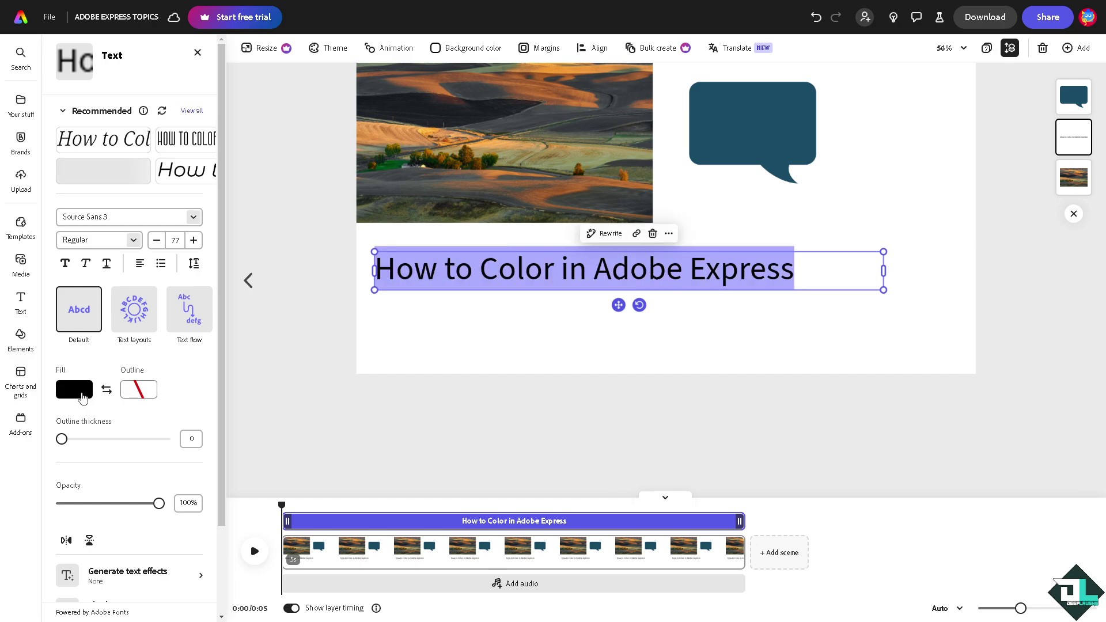
# Give the title a custom light green fill after sweeping through red and green hues
pyautogui.click(83, 394)
pyautogui.moveTo(143, 337); pyautogui.dragTo(228, 337)
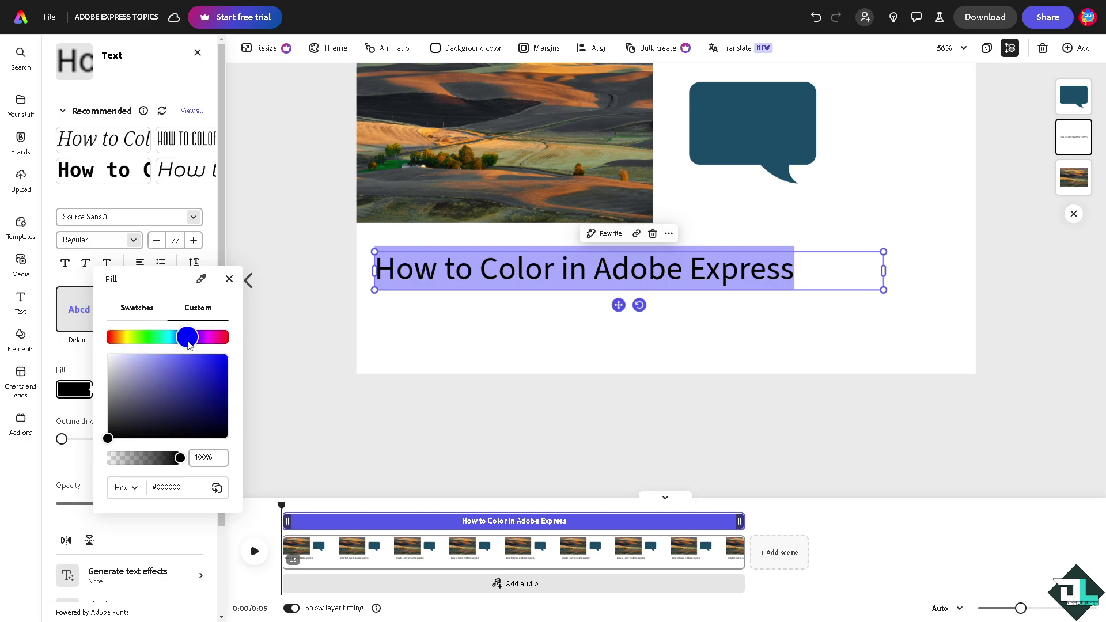
pyautogui.click(107, 337)
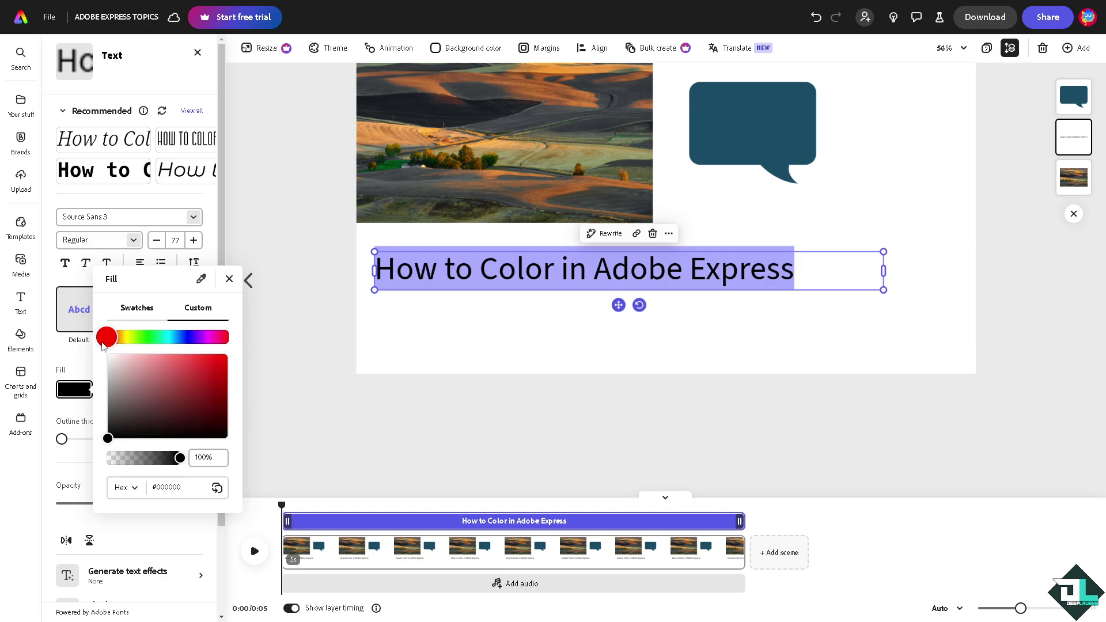
pyautogui.click(164, 374)
pyautogui.click(144, 338)
pyautogui.click(139, 368)
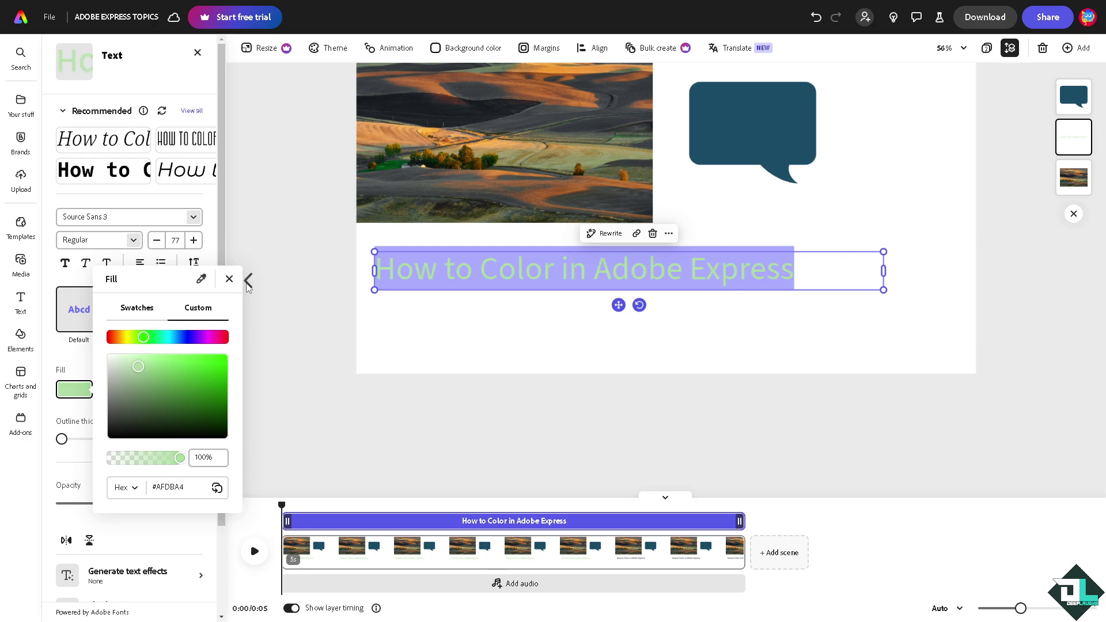
pyautogui.click(229, 279)
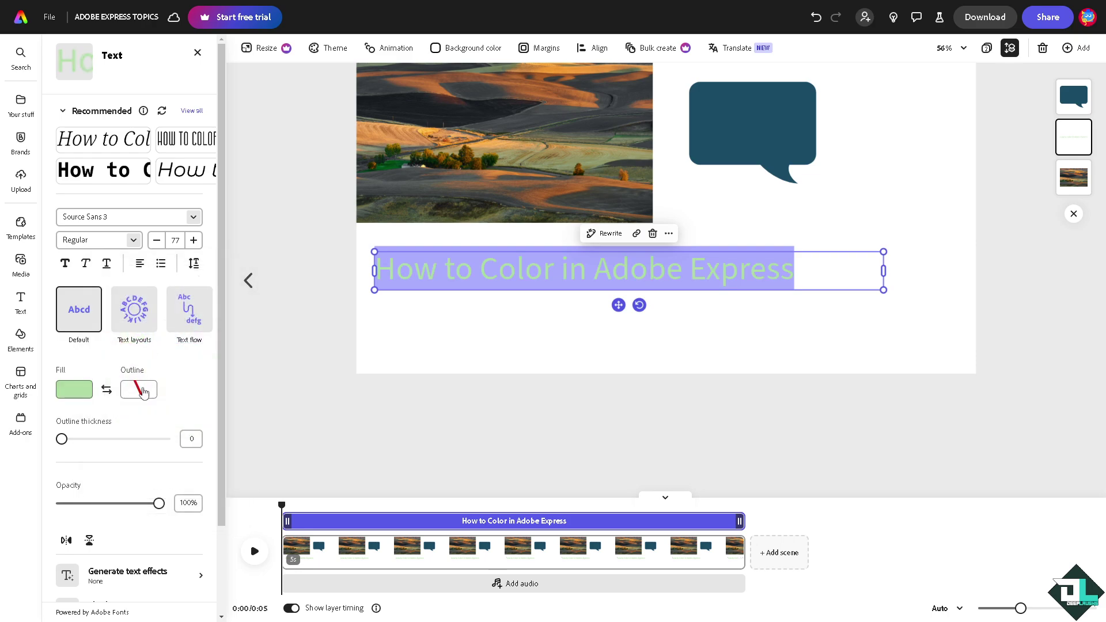
# Set the title's outline colour to a dark red in the Custom picker
pyautogui.click(139, 390)
pyautogui.moveTo(255, 381); pyautogui.dragTo(290, 422)
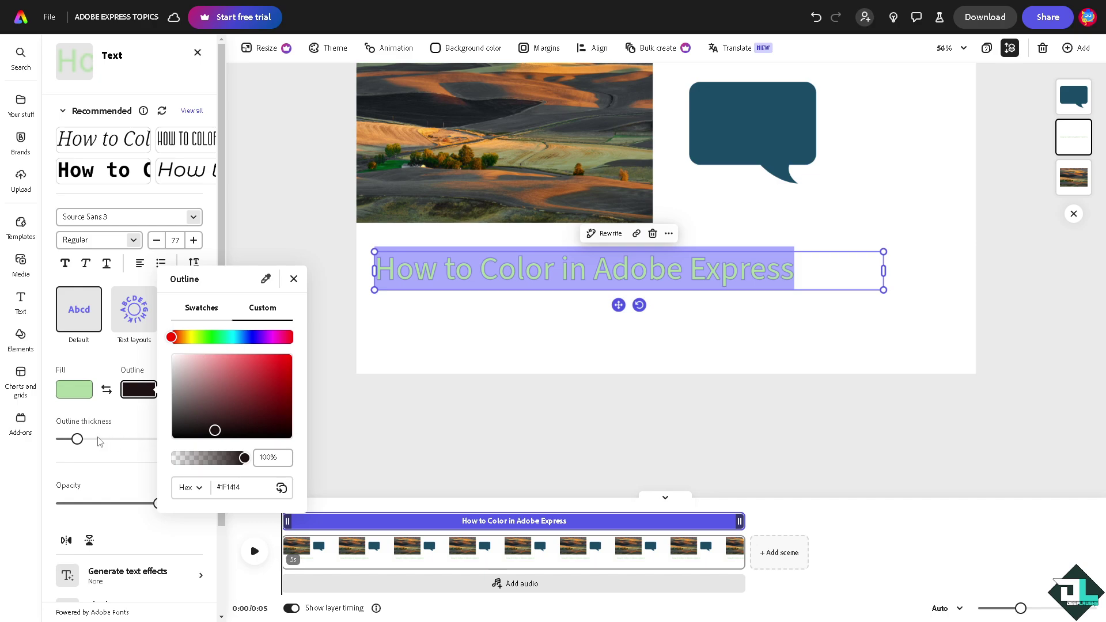
pyautogui.click(149, 443)
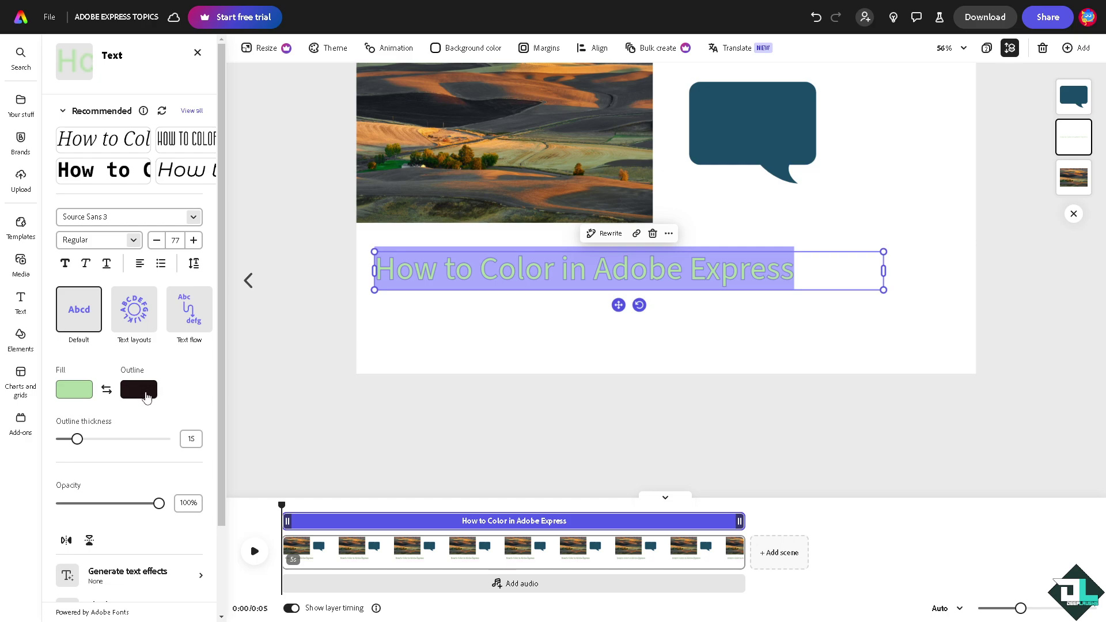
# Brighten the title outline to red, close the picker and deselect the title text
pyautogui.click(145, 394)
pyautogui.moveTo(269, 380); pyautogui.dragTo(294, 422)
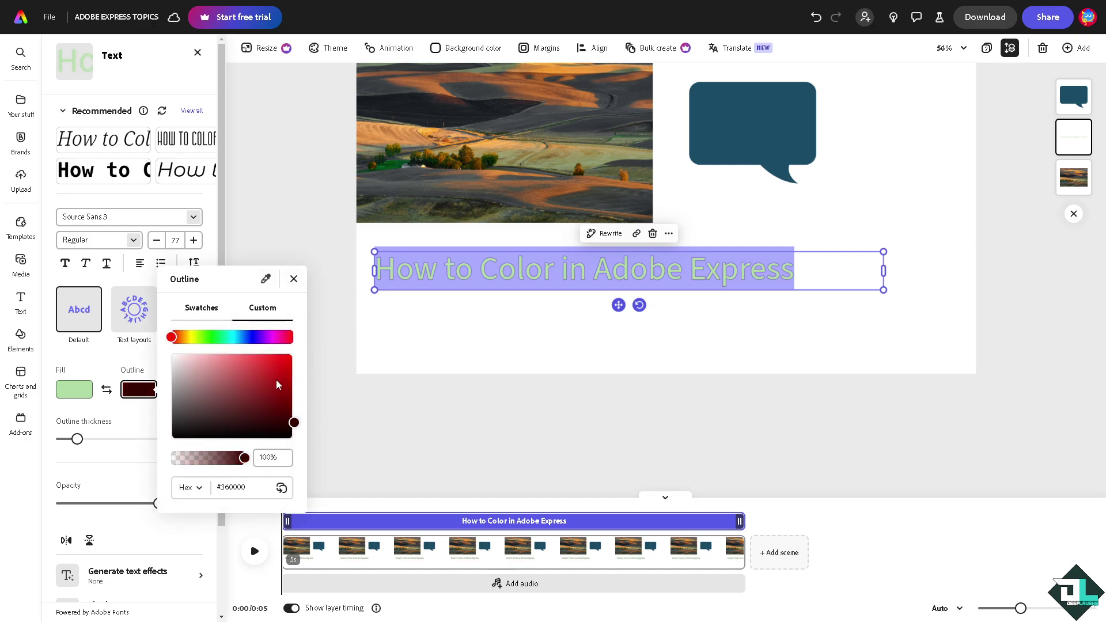
pyautogui.click(262, 366)
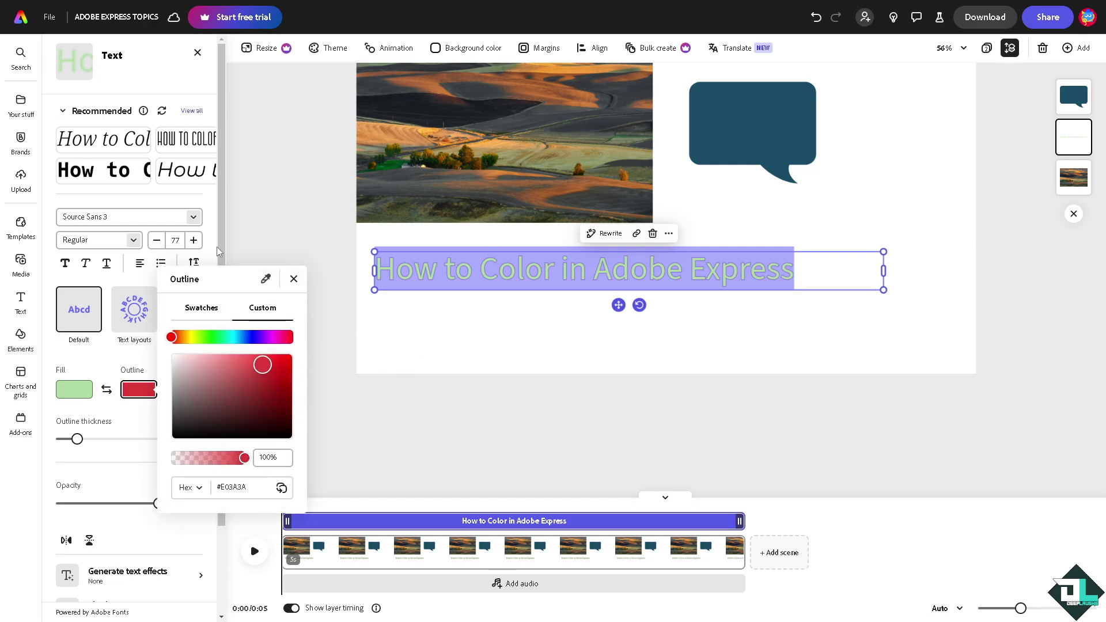
pyautogui.click(295, 278)
pyautogui.click(681, 194)
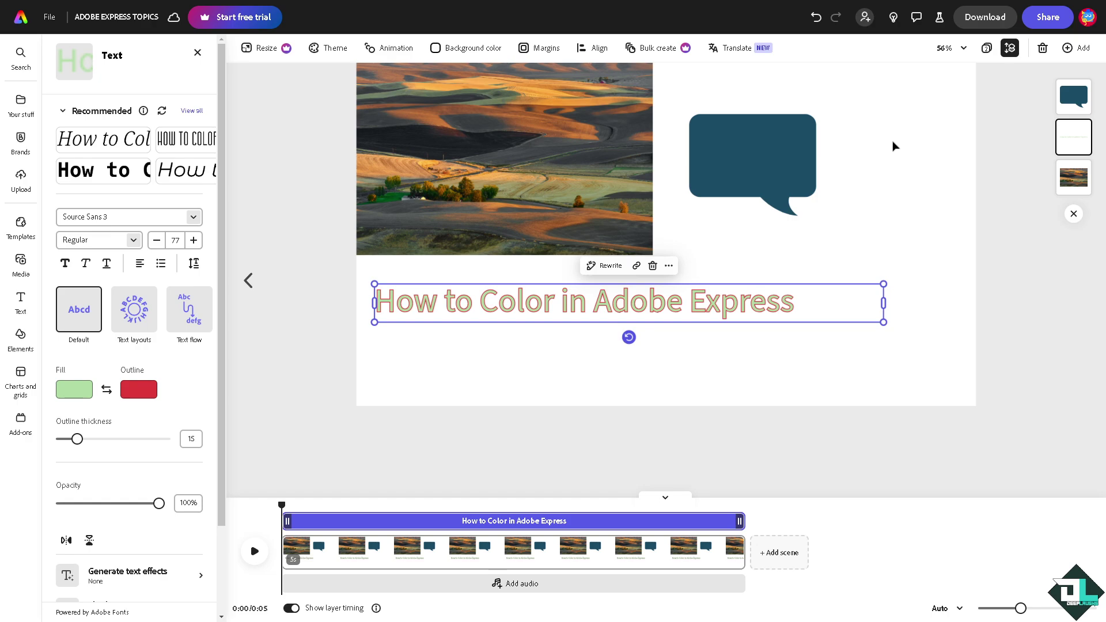
# Give page 2 a custom dark green background colour
pyautogui.click(902, 147)
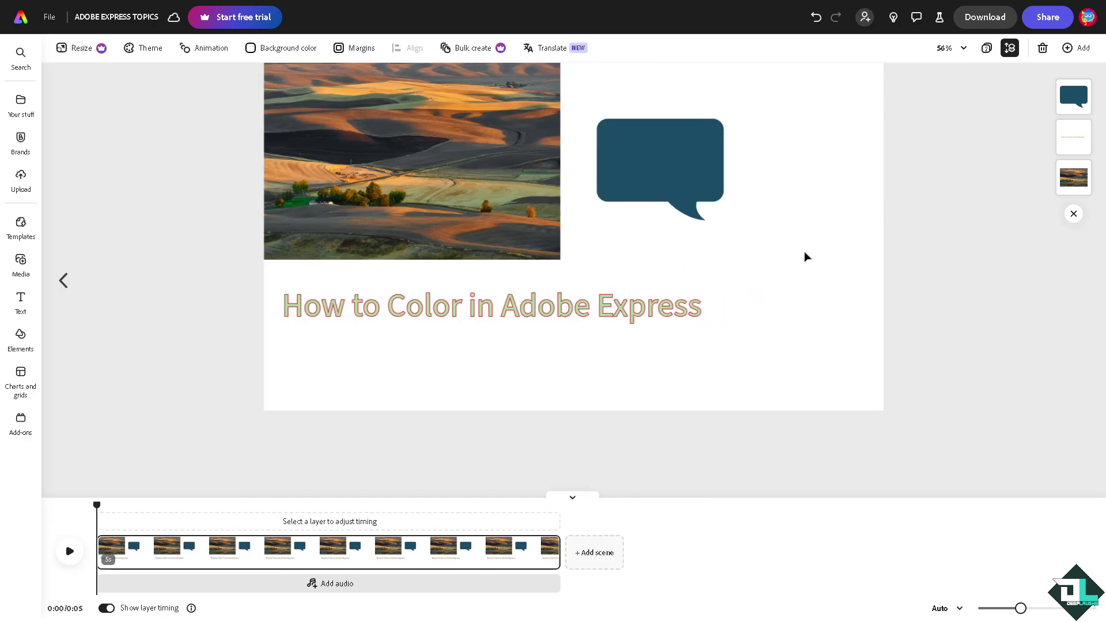
pyautogui.click(253, 50)
pyautogui.moveTo(293, 159)
pyautogui.mouseDown()
pyautogui.moveTo(370, 185)
pyautogui.moveTo(356, 221)
pyautogui.moveTo(286, 155)
pyautogui.moveTo(320, 134)
pyautogui.moveTo(293, 133)
pyautogui.moveTo(360, 189)
pyautogui.moveTo(282, 160)
pyautogui.moveTo(334, 225)
pyautogui.mouseUp()
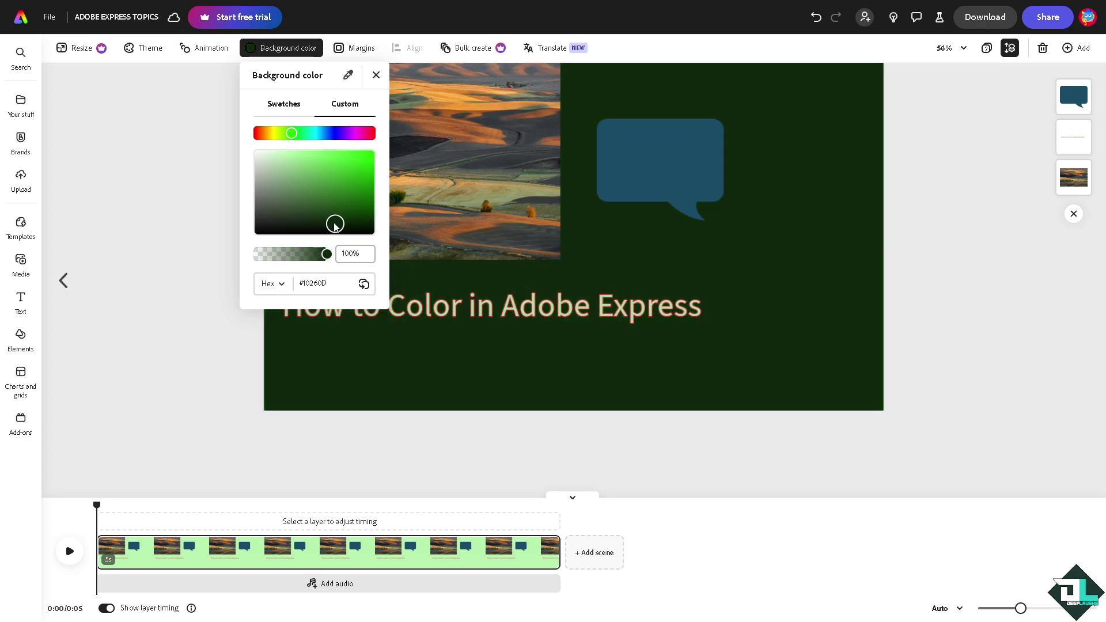
# Return to page 1 and play its video
pyautogui.click(63, 281)
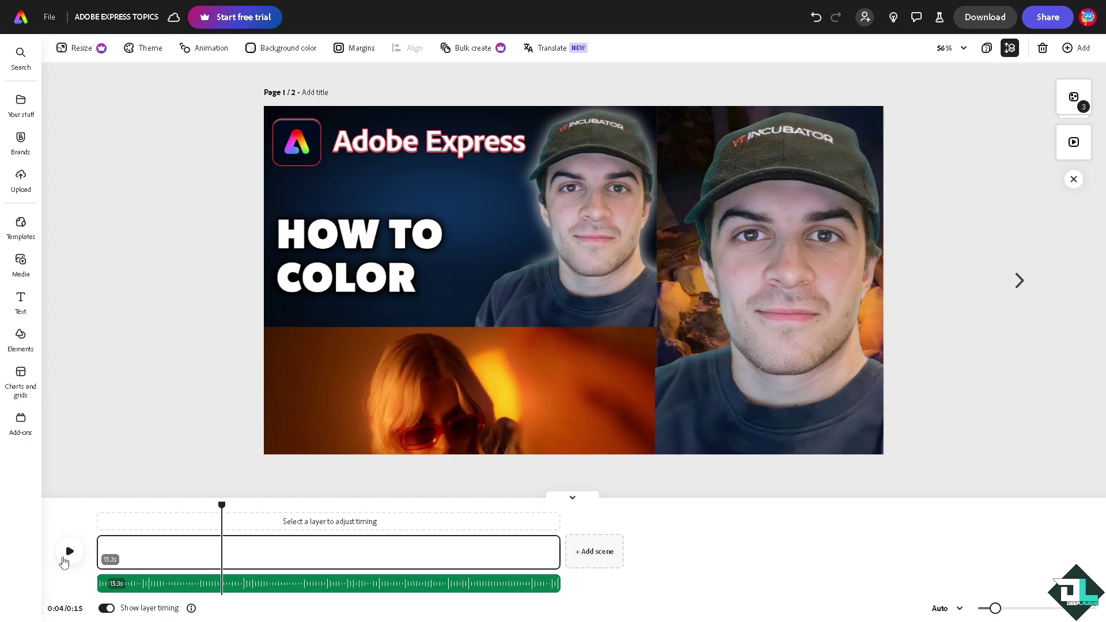
pyautogui.click(69, 551)
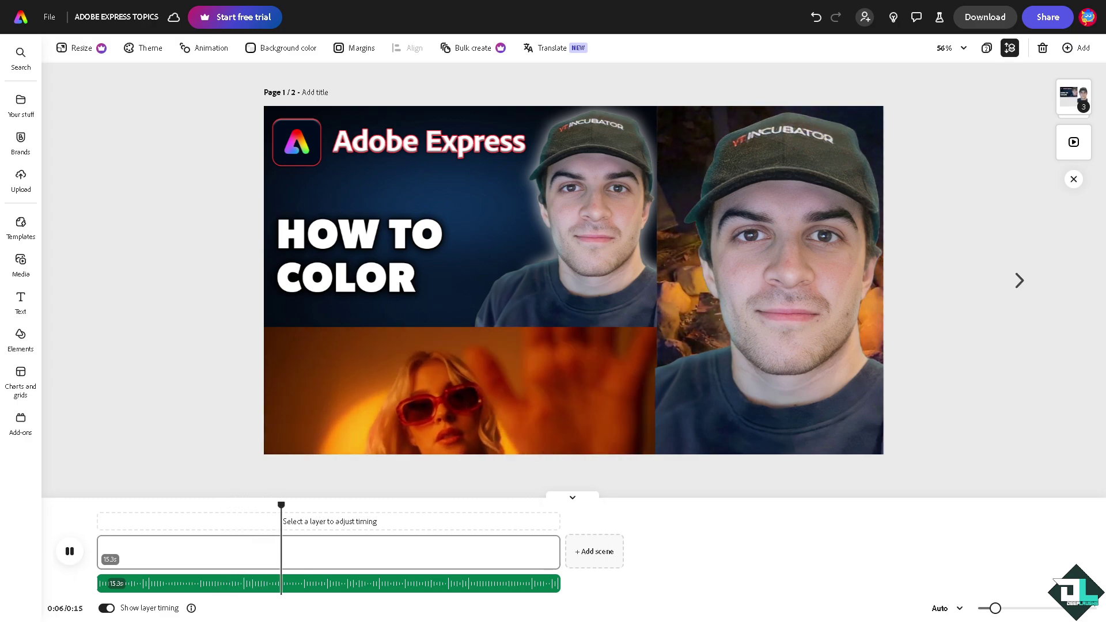